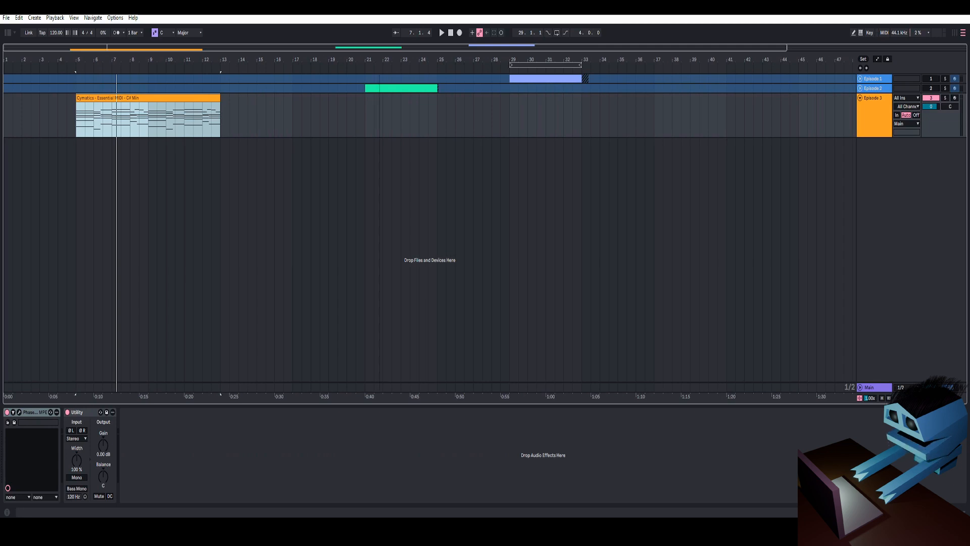
Unfold the Episode 1 track and inspect the third Remap modulator's curve in the Remap Editor.
left_click_drag(380, 59, 380, 69)
double_click(596, 79)
left_click_drag(601, 58, 602, 52)
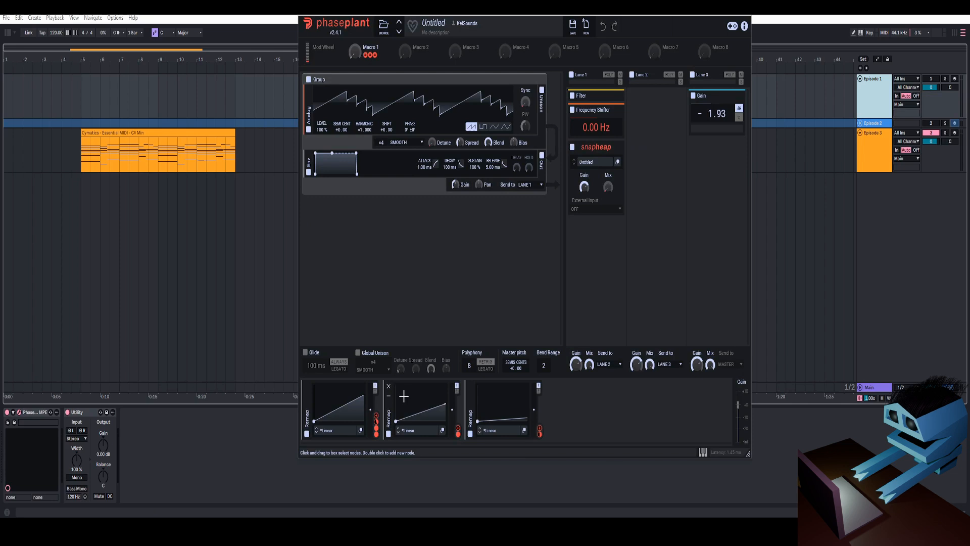
left_click(524, 430)
left_click_drag(549, 109, 518, 74)
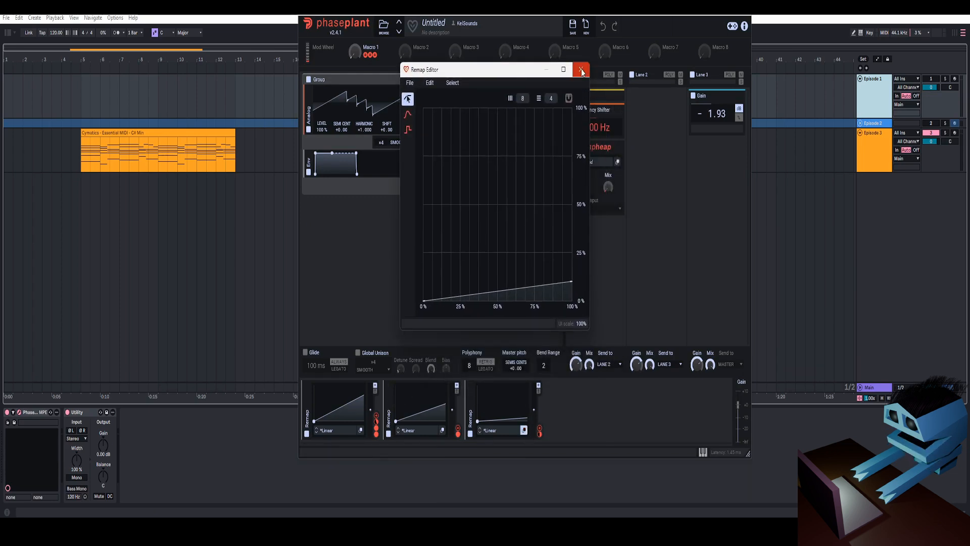
left_click(582, 72)
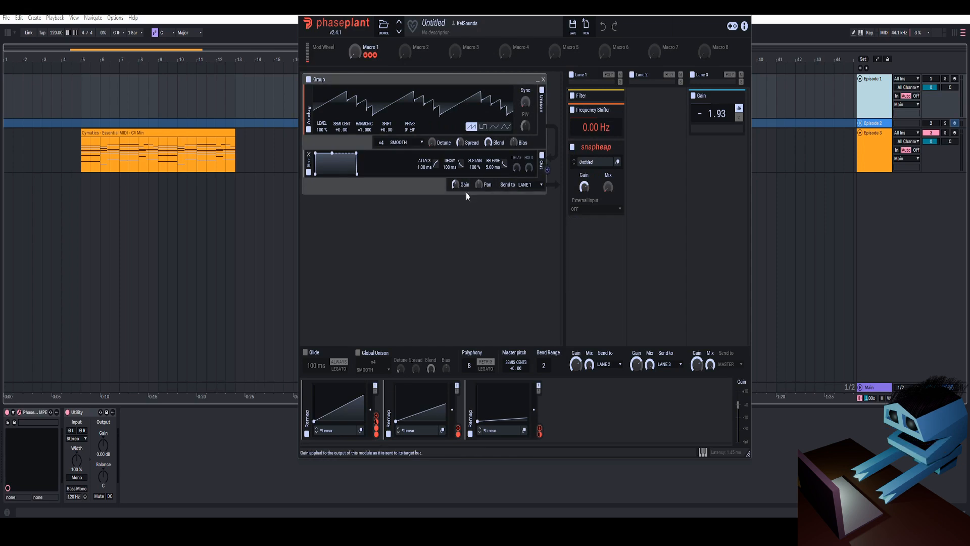
Add an LFO modulator after the third Remap modulator.
left_click(571, 409)
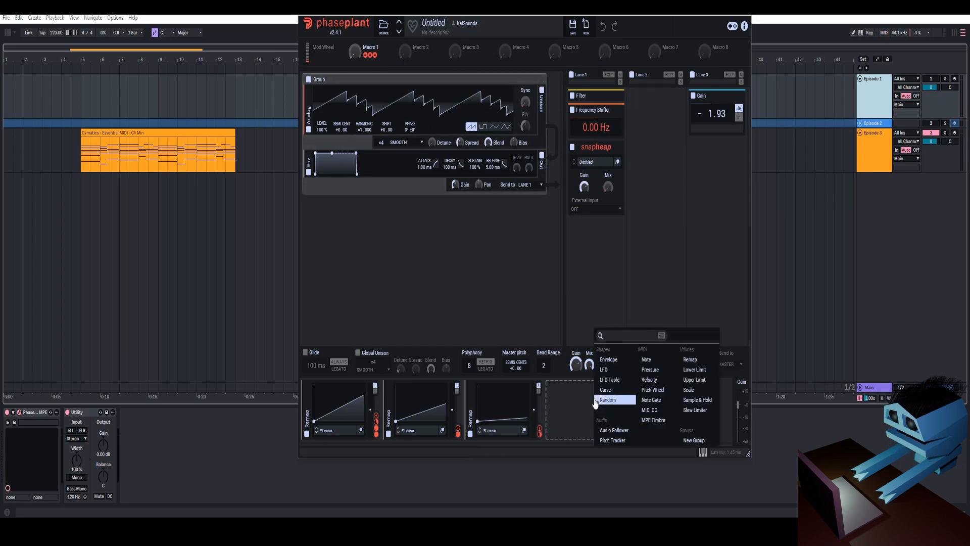
left_click(605, 370)
left_click(540, 430)
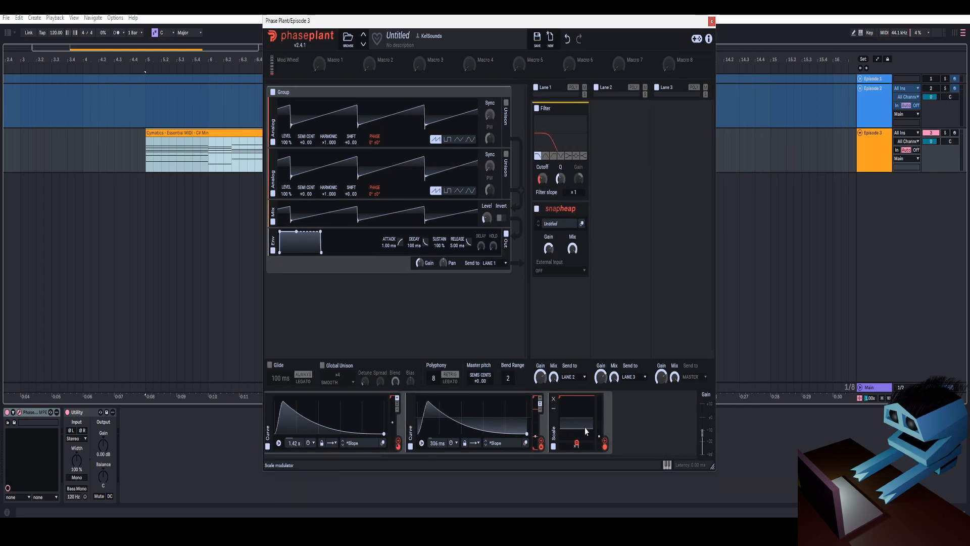
Play the Episode 3 MIDI clip from its start to audition the patch with its Scale modulator.
left_click(220, 132)
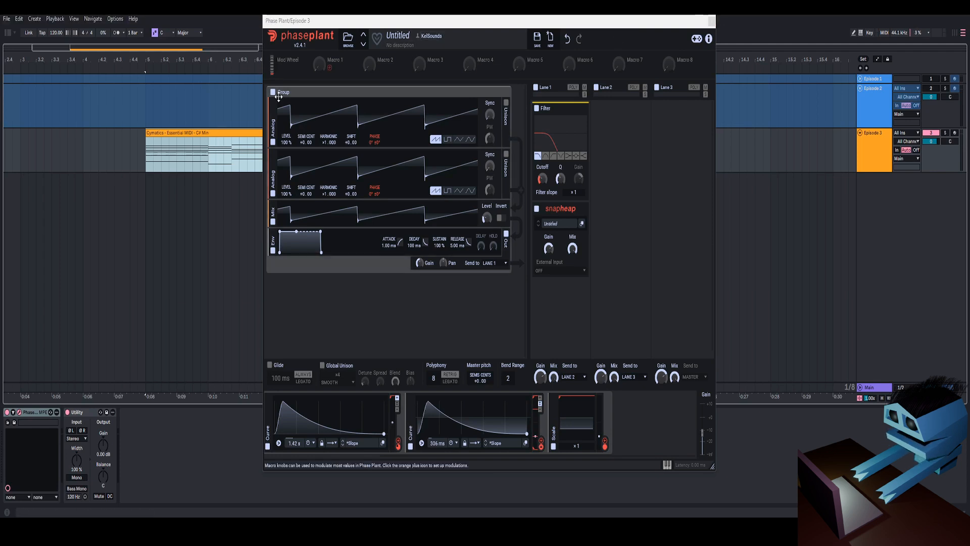
left_click_drag(231, 59, 231, 76)
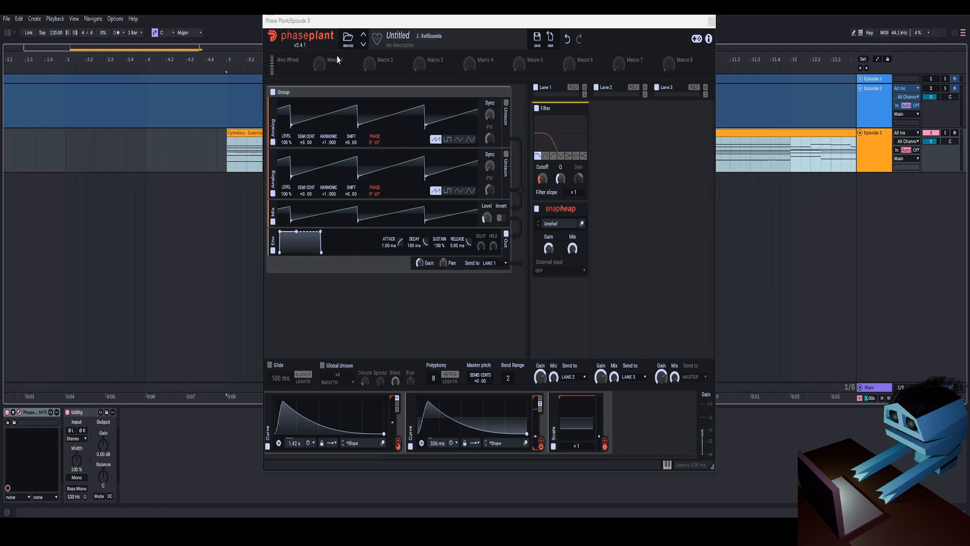
left_click_drag(678, 27, 661, 25)
key("space")
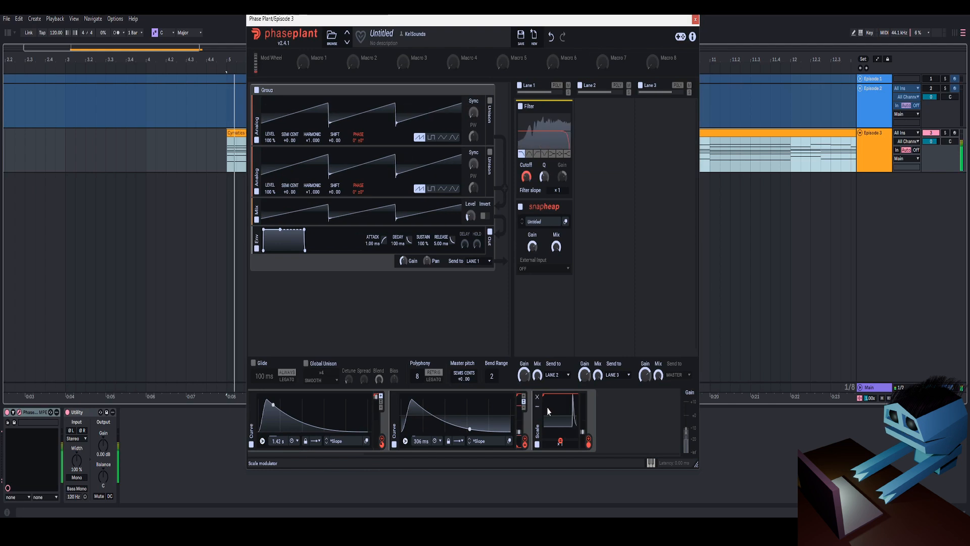
left_click_drag(594, 23, 586, 31)
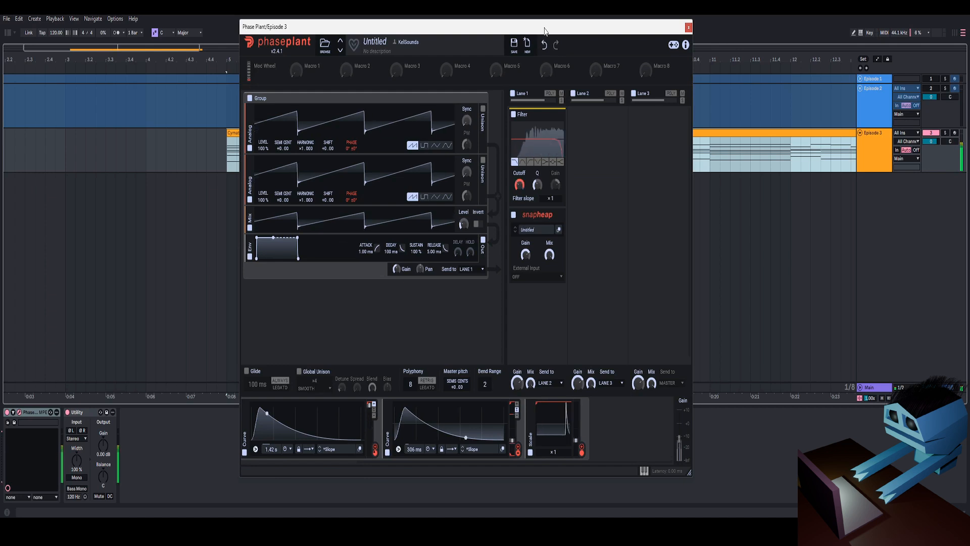
left_click_drag(544, 28, 549, 31)
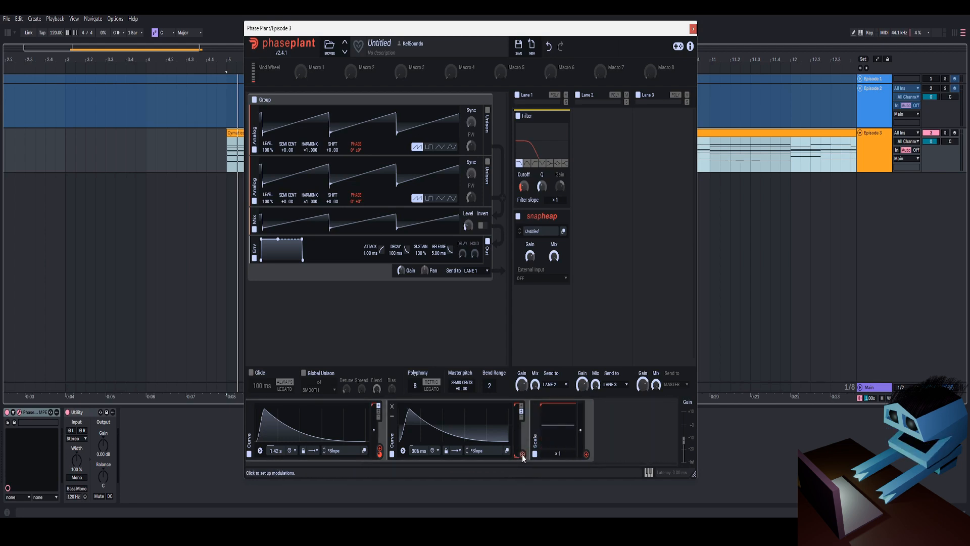
Route the Scale modulator to the semi/cent pitch of the first Analog oscillator.
left_click_drag(523, 457, 545, 418)
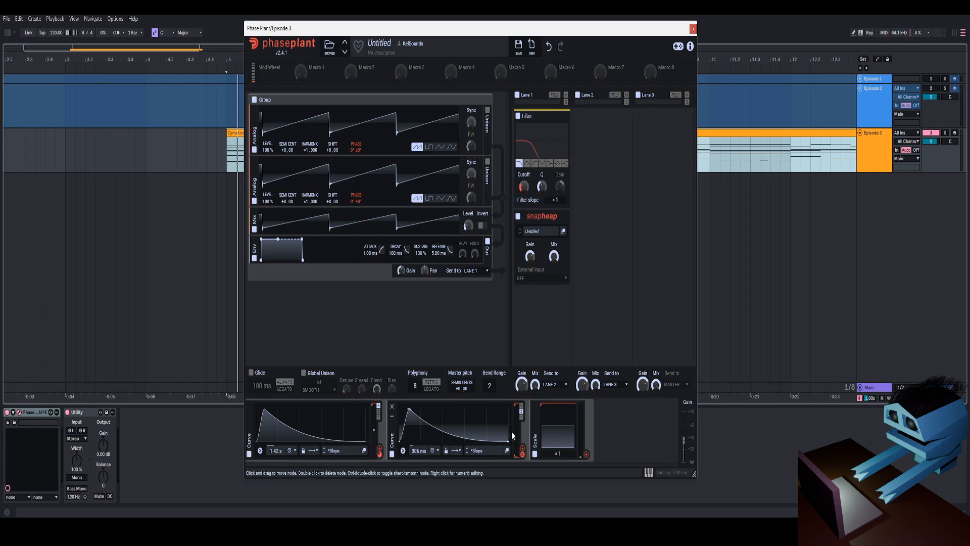
left_click_drag(587, 455, 590, 456)
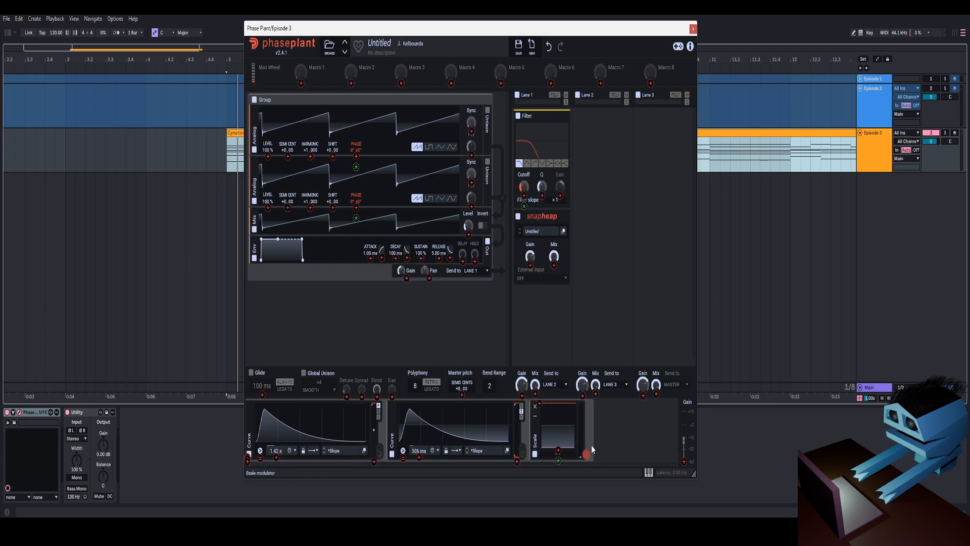
left_click_drag(424, 165, 288, 156)
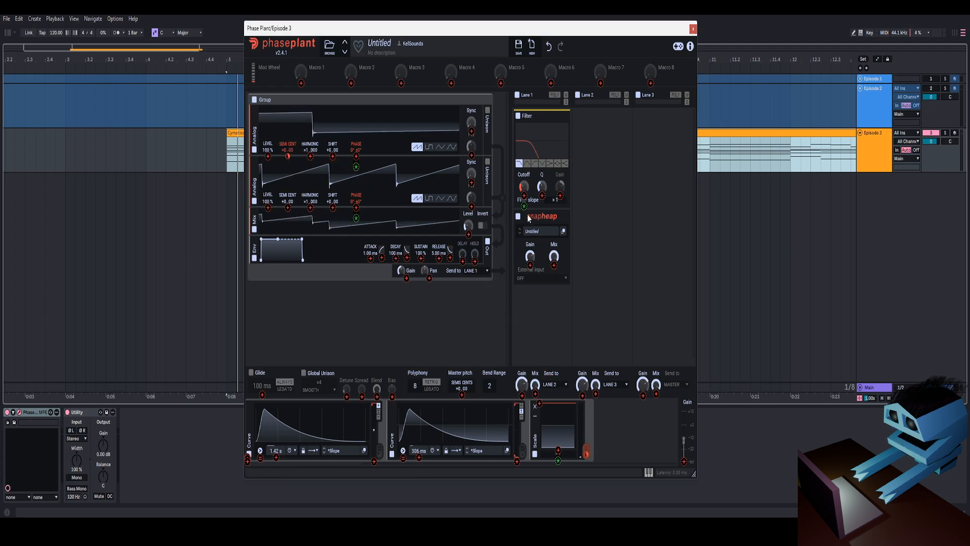
left_click(629, 431)
Set the Scale modulator's multiplier to ×0.1 and play the clip to audition the pitch modulation.
key("space")
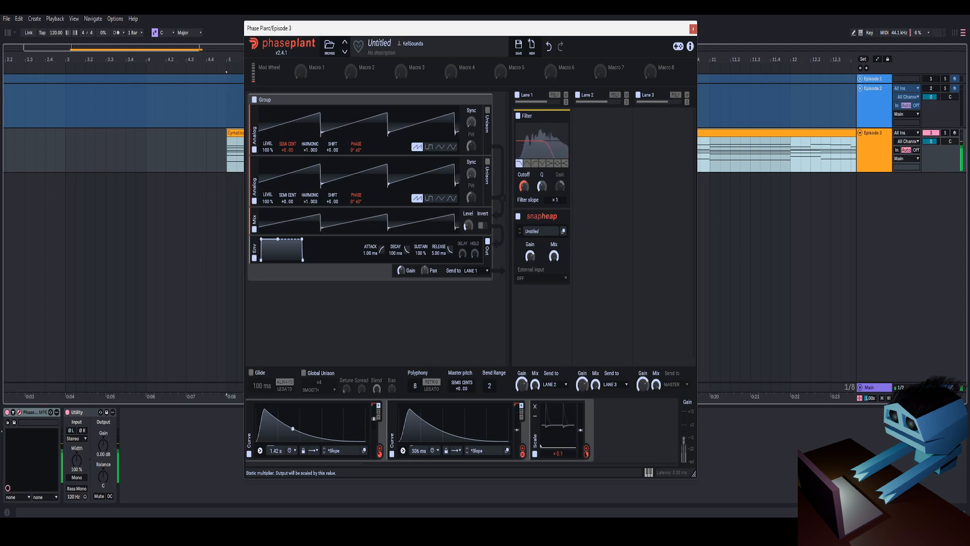
key("space")
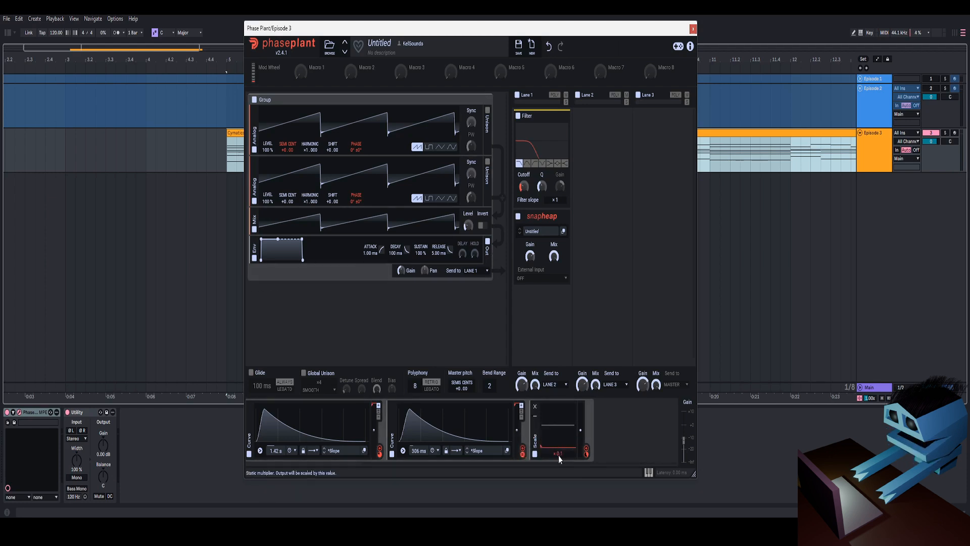
key("space")
key("space")
Start a new empty preset in the synthesizer.
left_click_drag(559, 32, 532, 26)
left_click(551, 35)
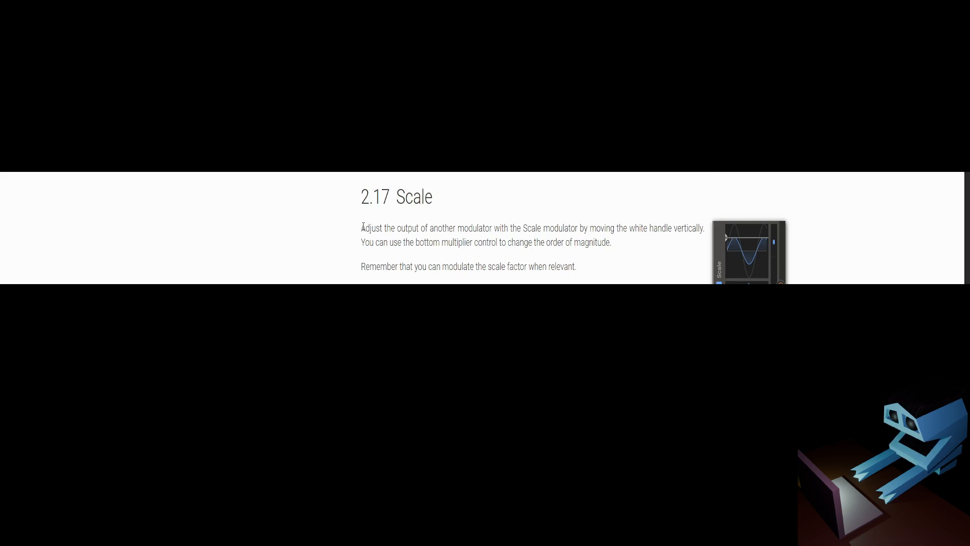
Switch to the manual's section 2.17 Scale and read it, highlighting its three sentences one after another.
left_click_drag(363, 229, 691, 227)
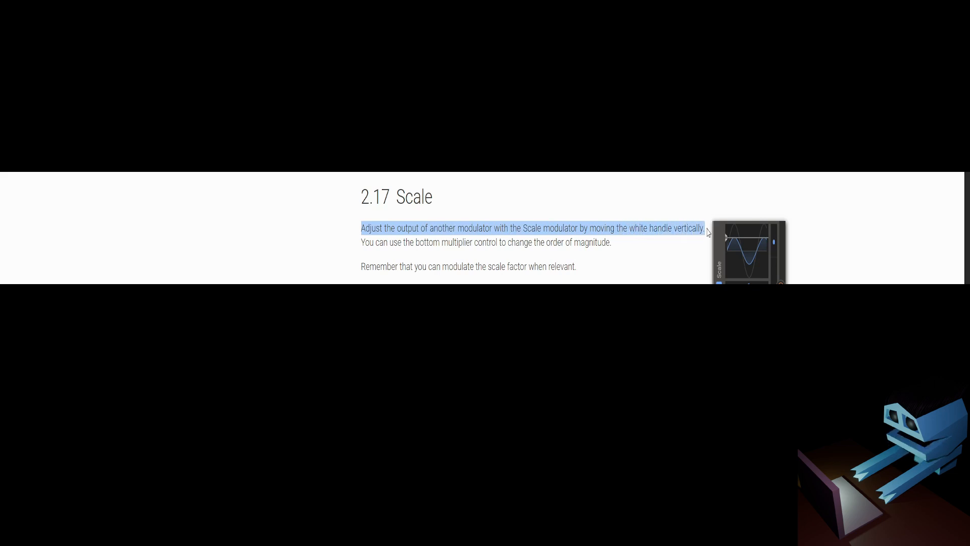
left_click_drag(361, 242, 553, 245)
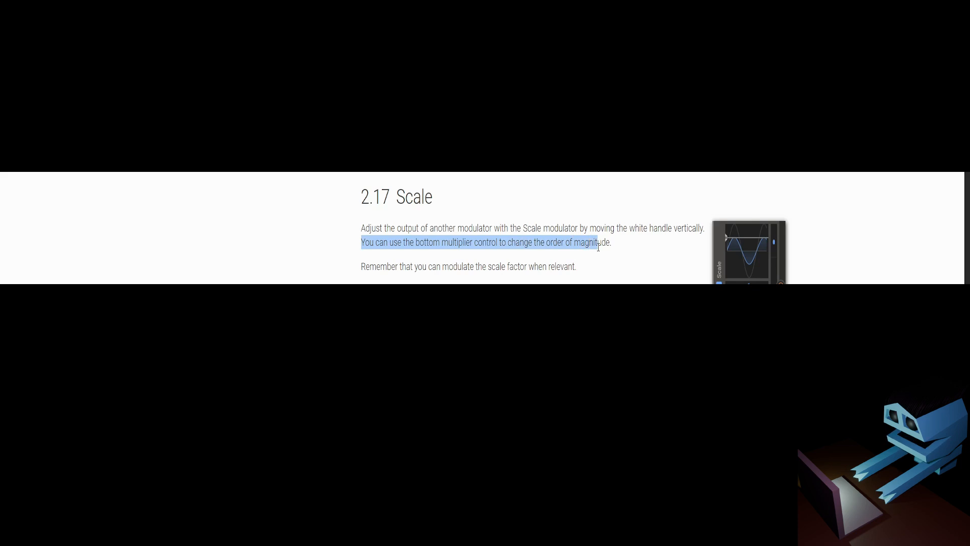
left_click_drag(361, 266, 539, 269)
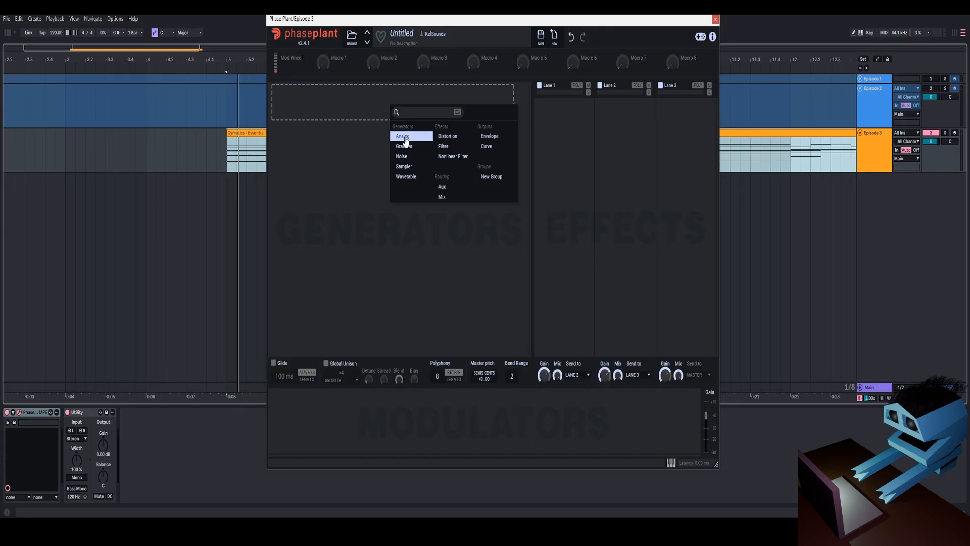
Add an Analog generator and a Scale modulator to the empty patch.
left_click(407, 134)
left_click(299, 392)
left_click(390, 400)
Add an LFO modulator and place it before the Scale modulator.
left_click(356, 399)
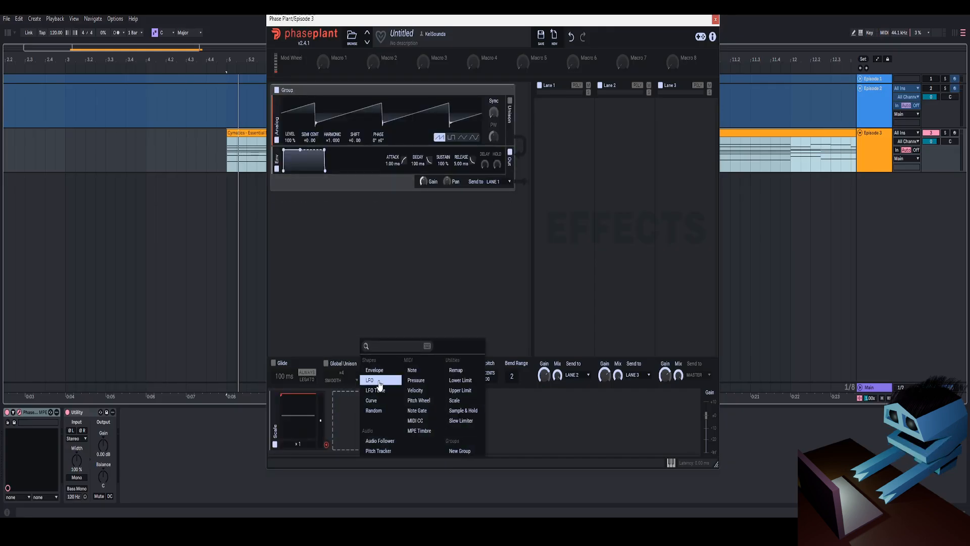
left_click(380, 382)
left_click_drag(338, 413, 291, 416)
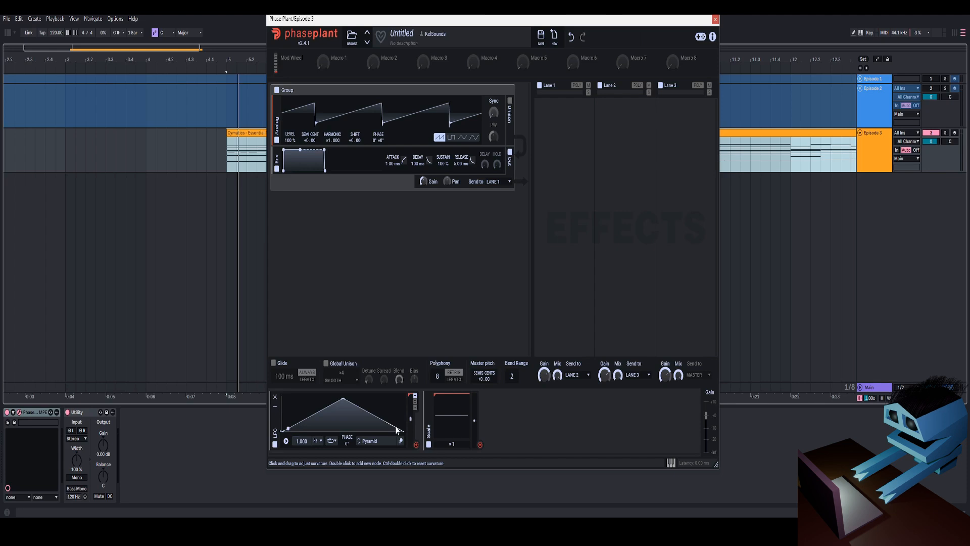
In the LFO Editor, toggle grid snapping and lower the pyramid shape's peak to 50%.
left_click(401, 441)
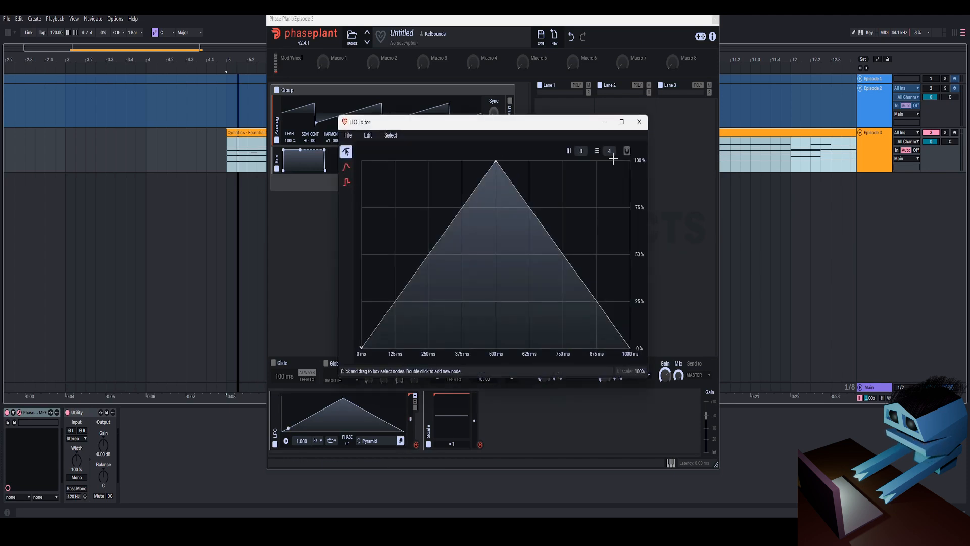
left_click(626, 151)
left_click_drag(495, 161, 497, 256)
left_click(639, 121)
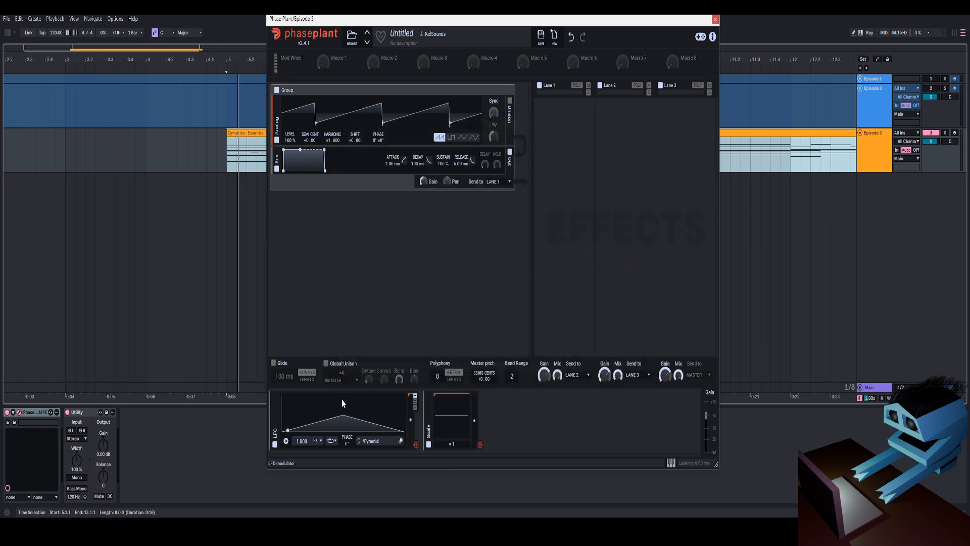
Route the LFO's output into the Scale modulator and set the Scale multiplier to ×1.
left_click(415, 445)
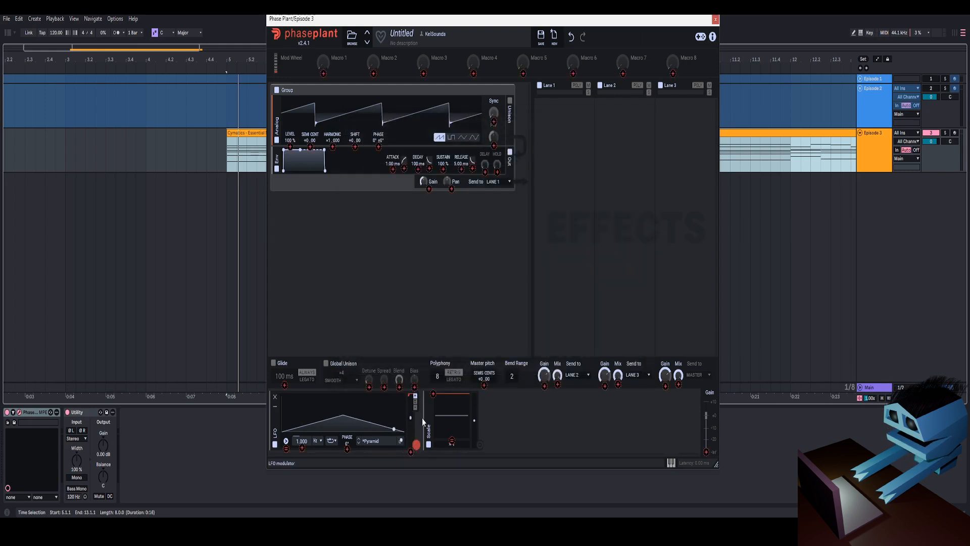
left_click(452, 441)
left_click(515, 425)
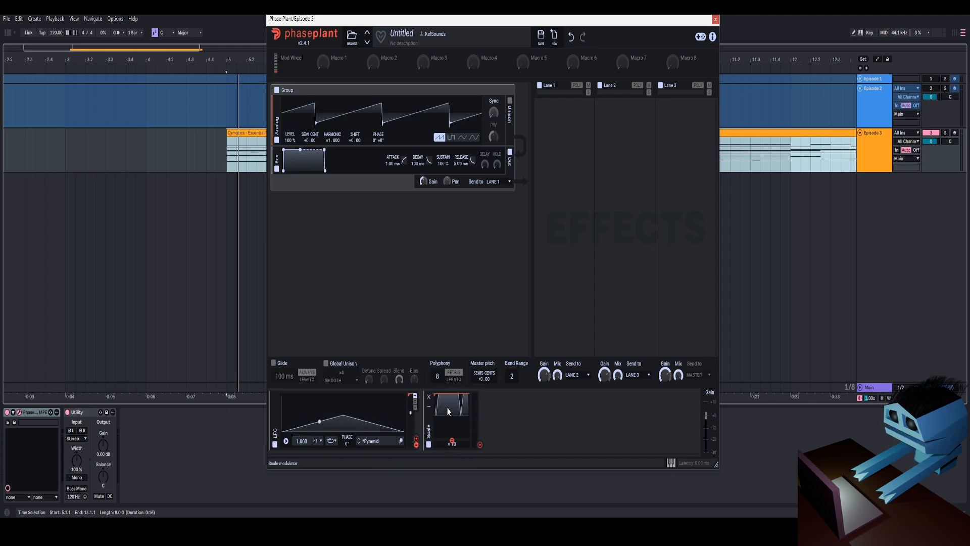
left_click_drag(452, 444, 452, 497)
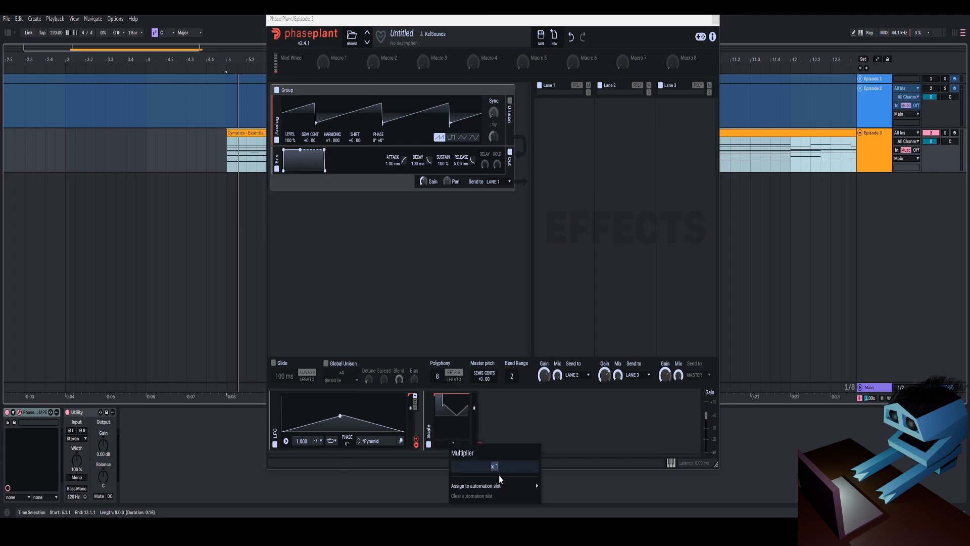
left_click(507, 424)
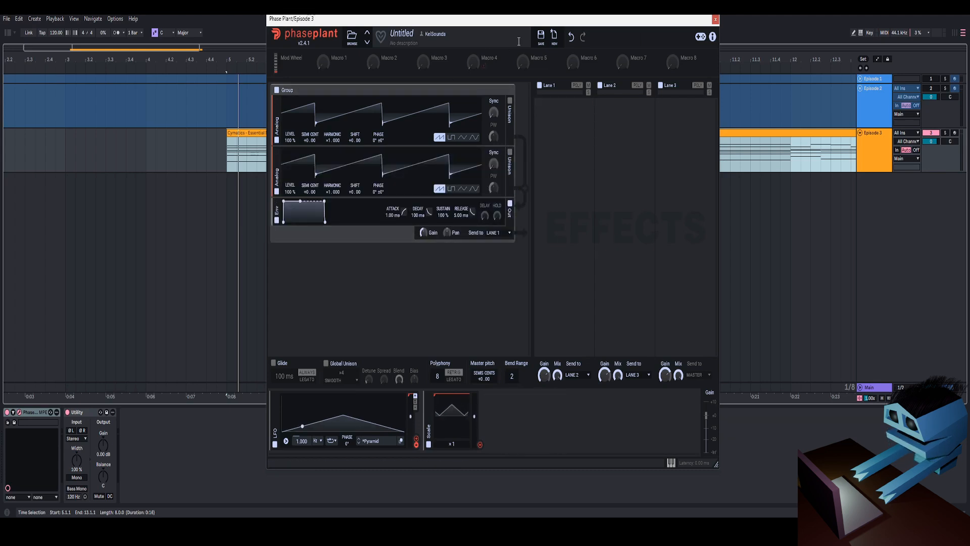
Route the Scale modulator to the semi/cent pitch of both Analog oscillators.
left_click_drag(528, 22, 558, 27)
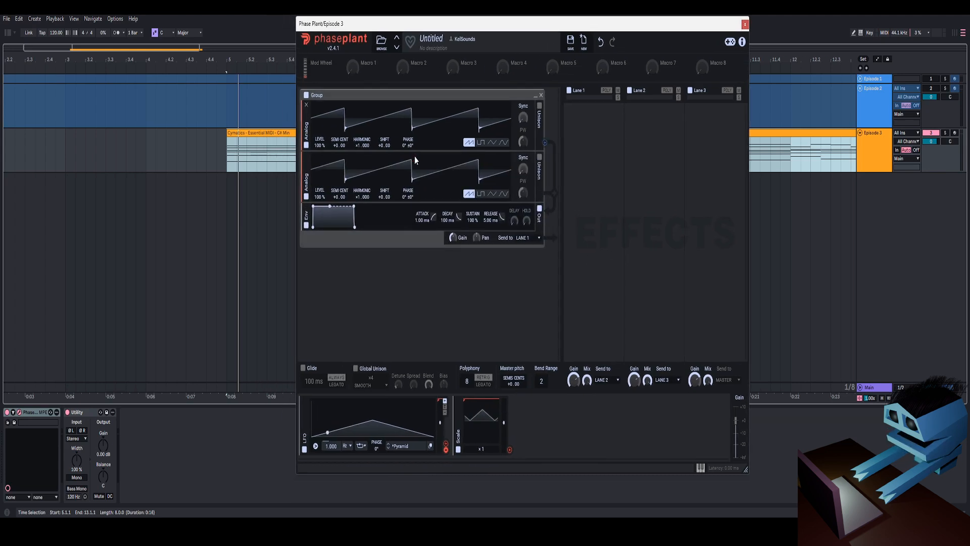
left_click(509, 449)
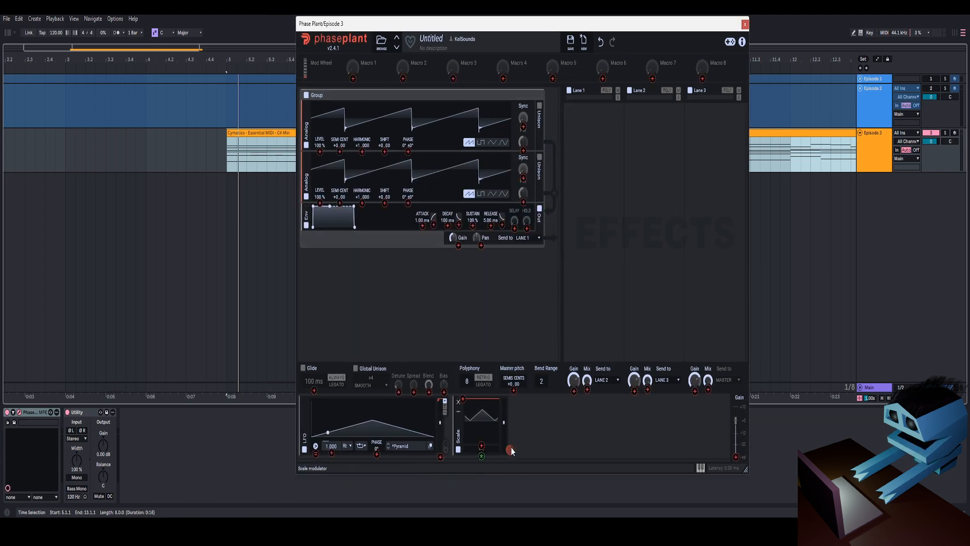
left_click(339, 152)
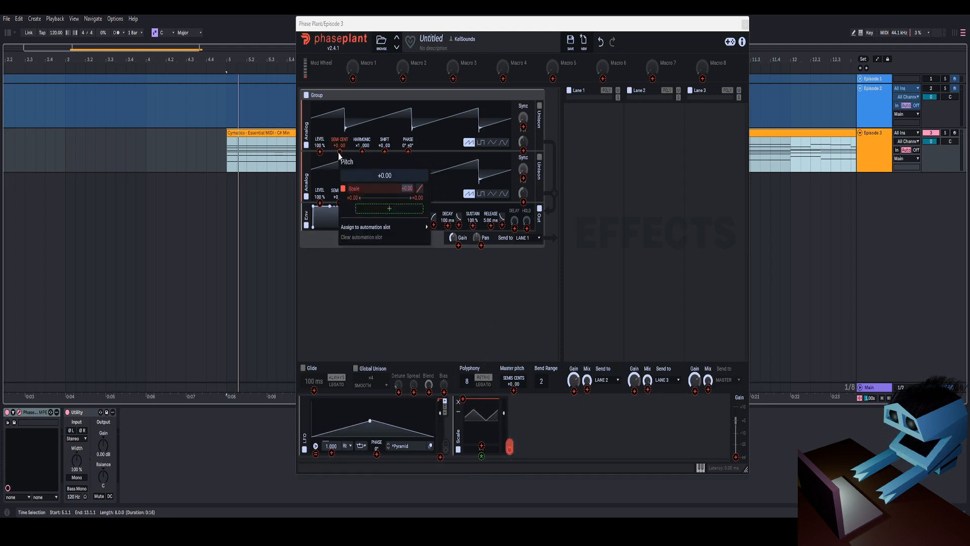
left_click(509, 448)
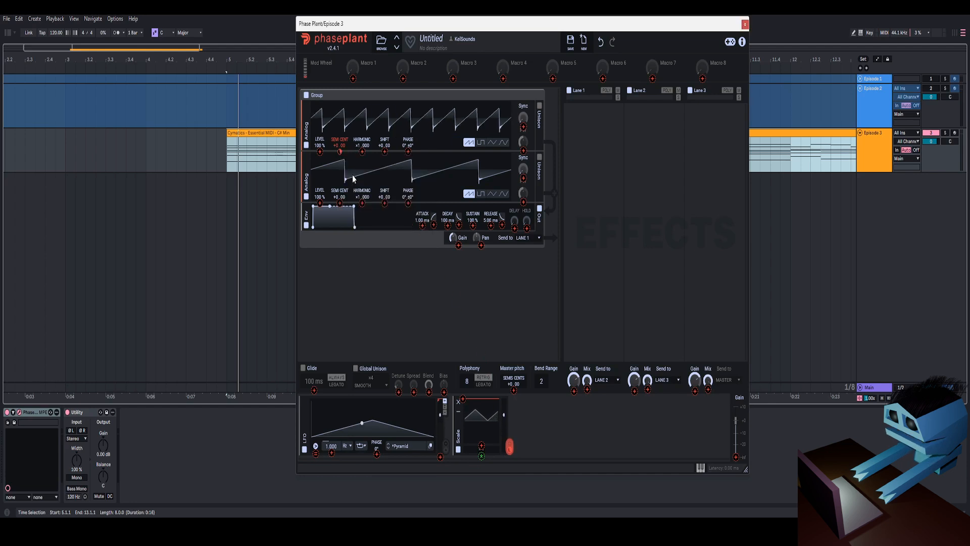
left_click(510, 446)
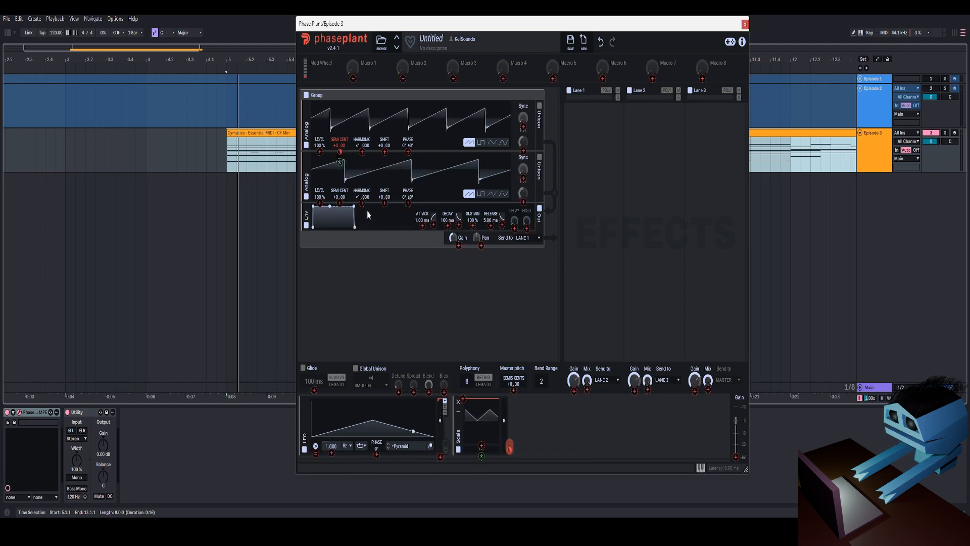
left_click(340, 203)
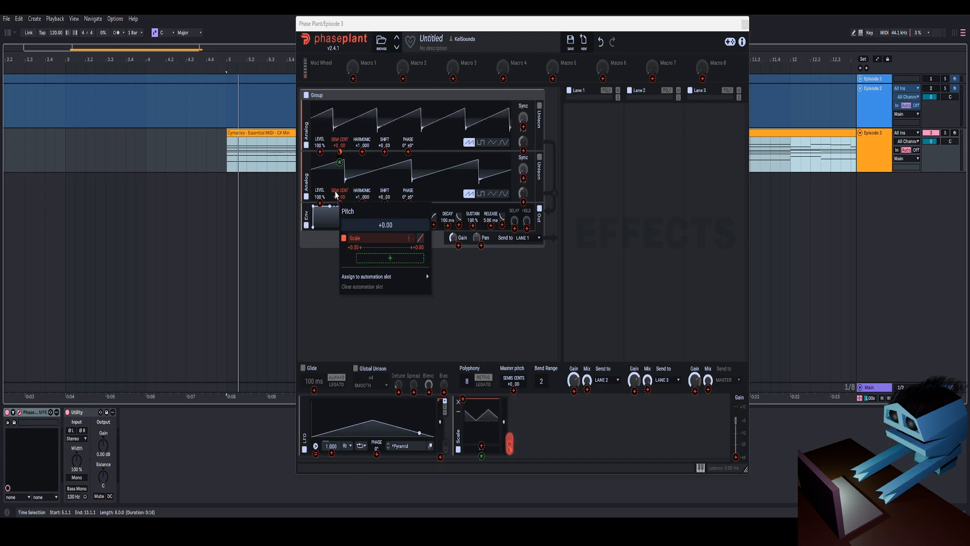
Set the LFO's note trigger to always trigger from note on.
left_click(315, 447)
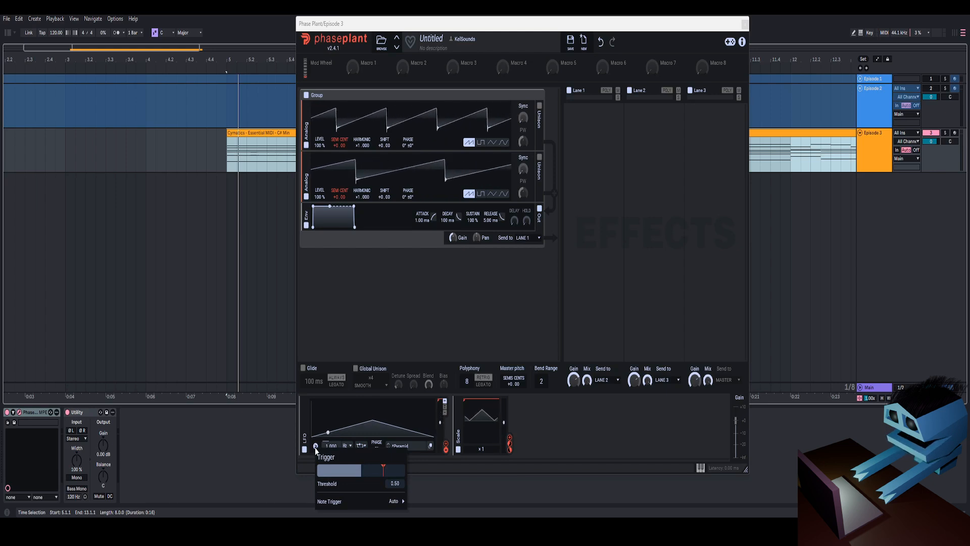
mouse_move(341, 506)
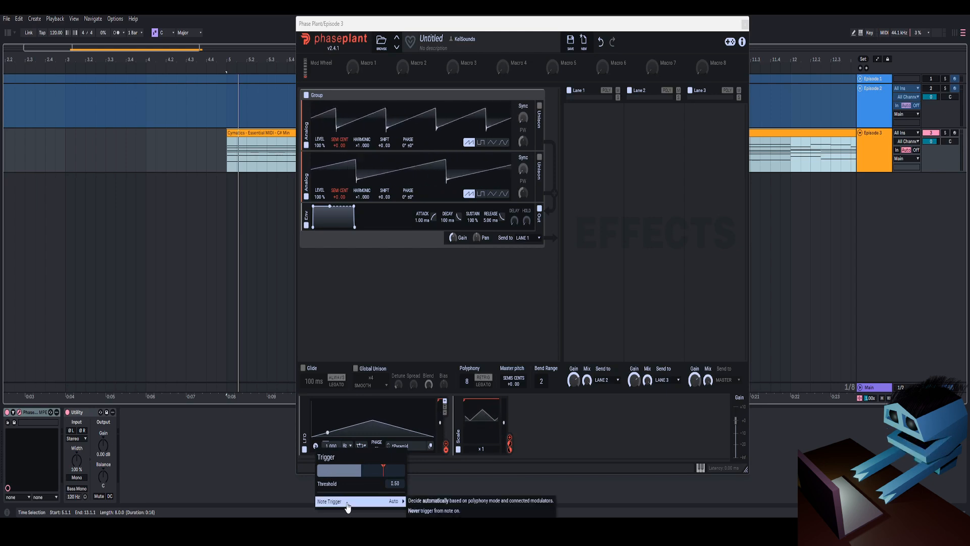
left_click_drag(530, 29, 498, 1)
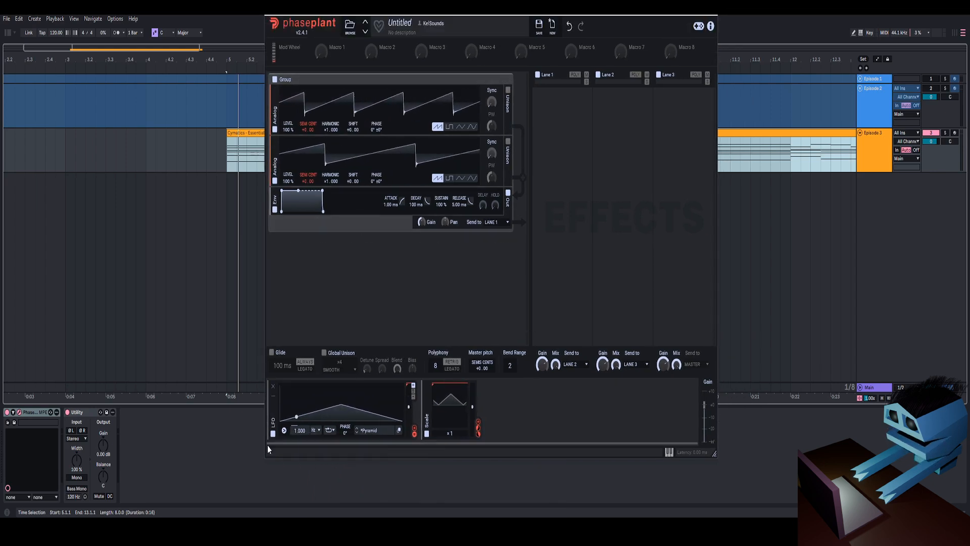
left_click(283, 431)
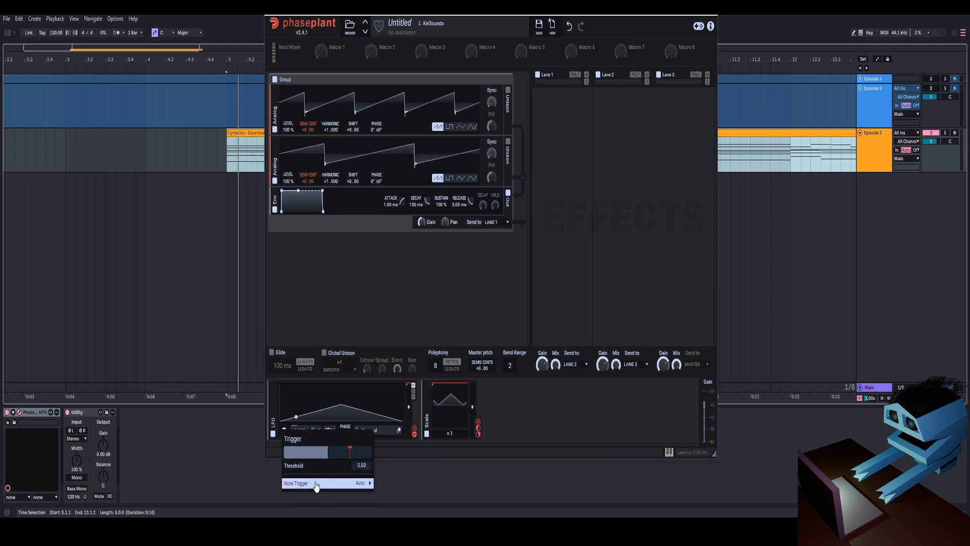
mouse_move(326, 488)
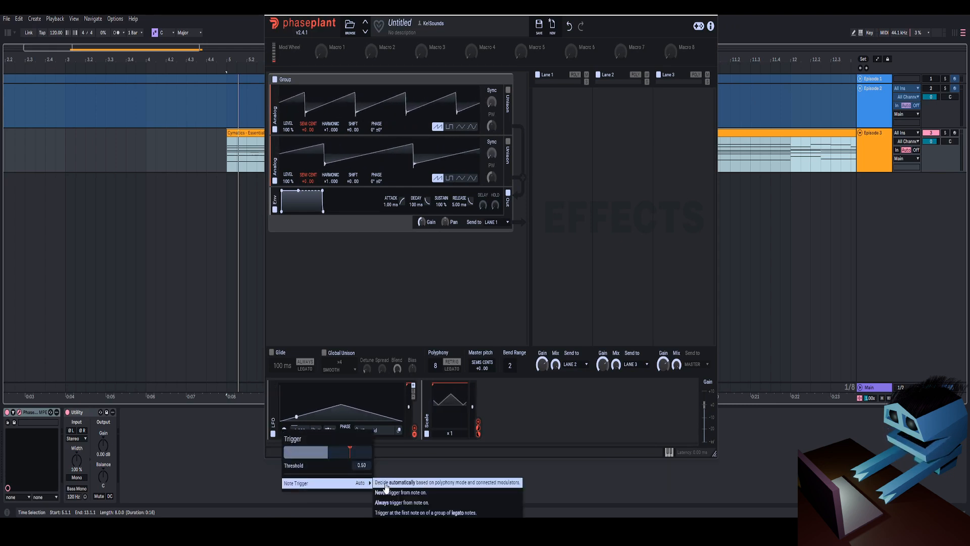
left_click(388, 502)
left_click_drag(485, 15, 503, 34)
Switch the LFO to non-looping playback and reshape its pyramid into a curved decay starting from the peak.
left_click(348, 450)
left_click(361, 433)
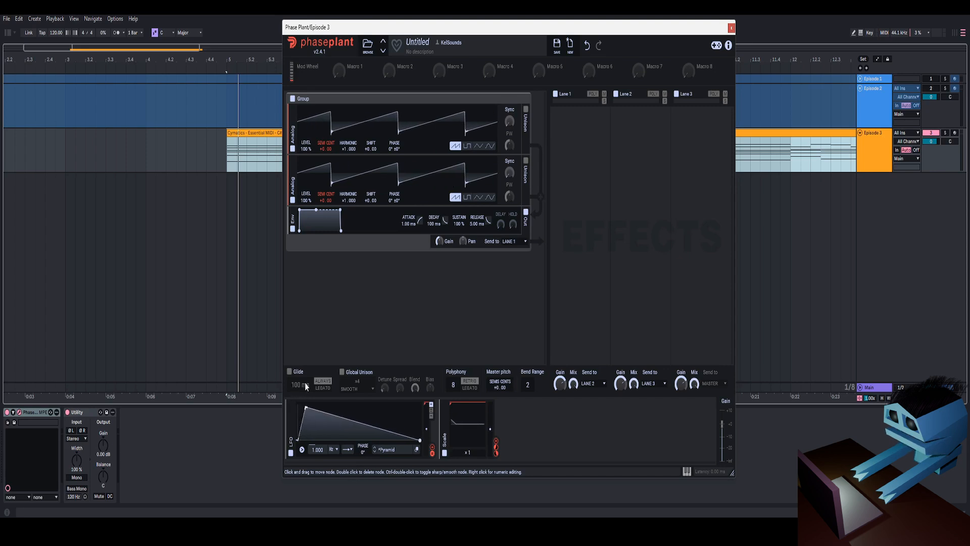
left_click_drag(340, 418, 340, 459)
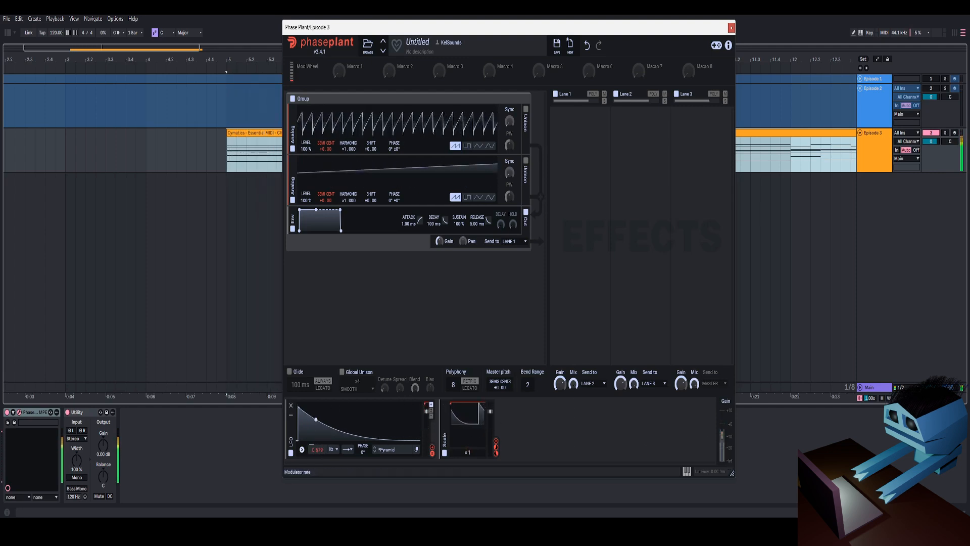
Set the Scale multiplier to ×0.1 and the LFO rate to about 2.902 Hz.
double_click(468, 450)
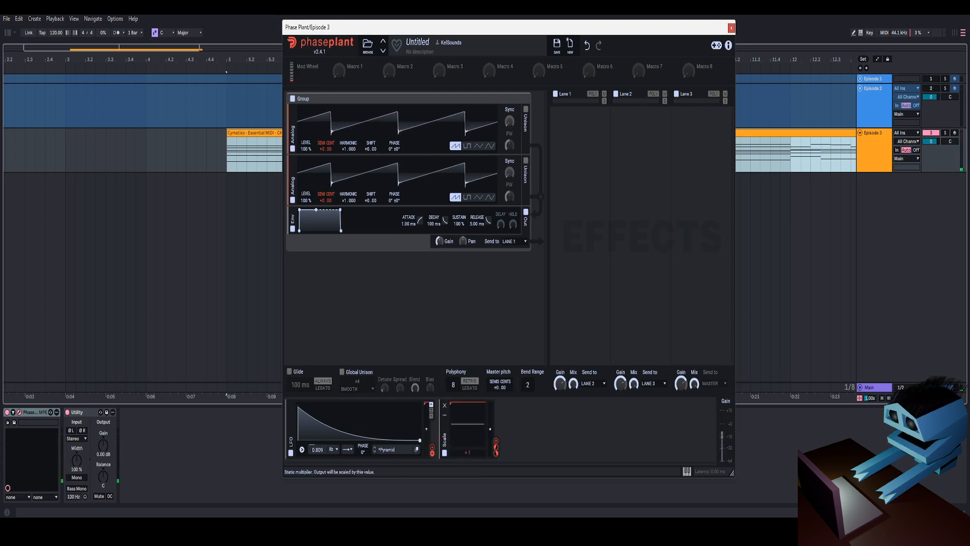
left_click_drag(467, 452, 467, 462)
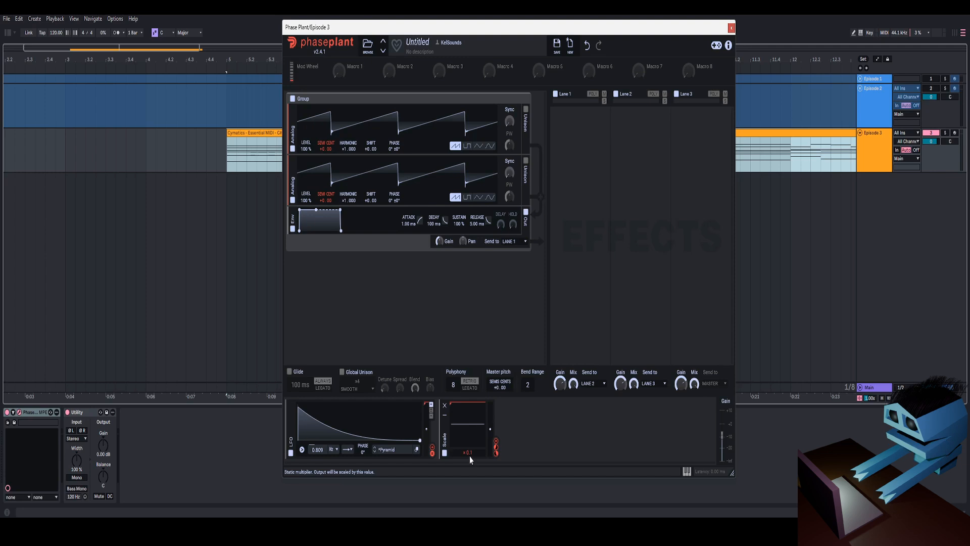
left_click_drag(324, 454, 323, 425)
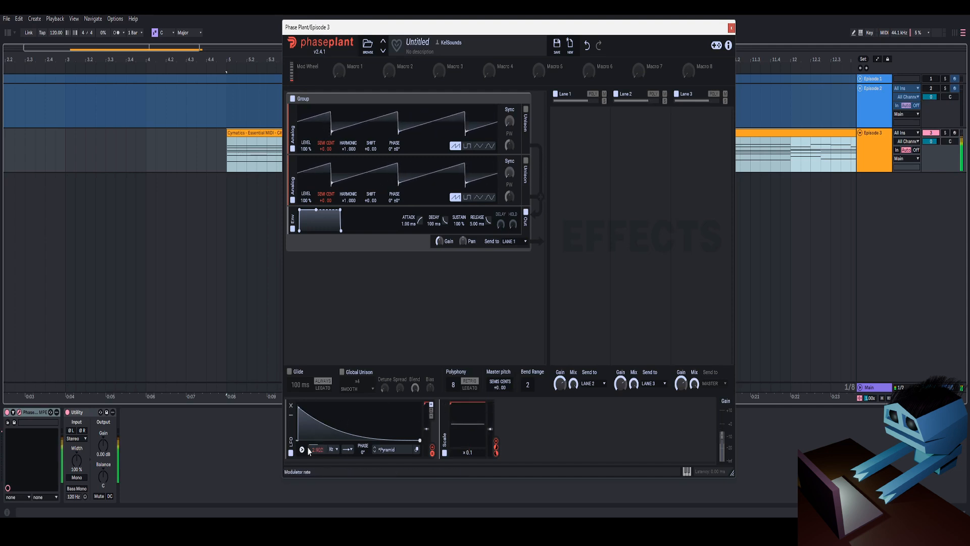
Create a modulator group holding the LFO and Scale modulators, and add a second, empty group before it.
left_click(285, 429)
left_click(386, 456)
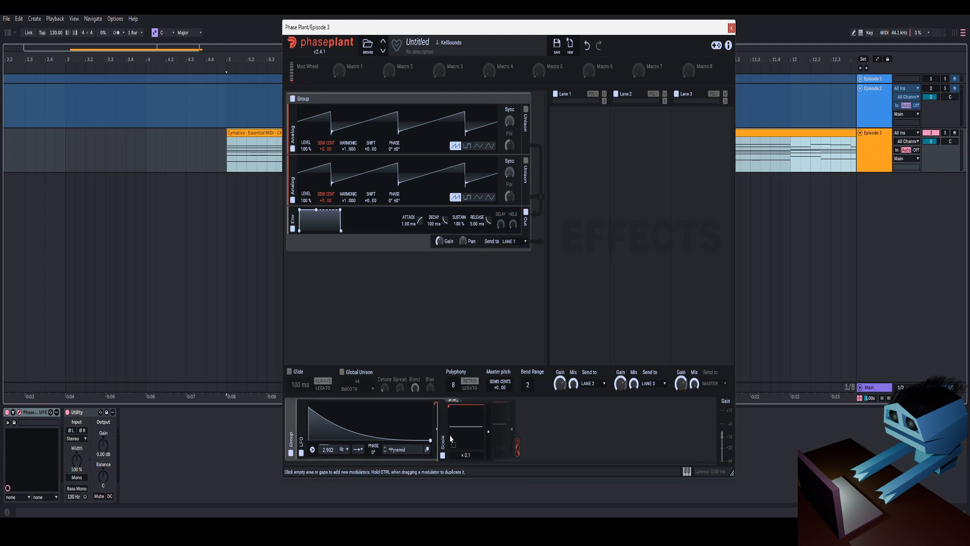
left_click(285, 439)
left_click(377, 457)
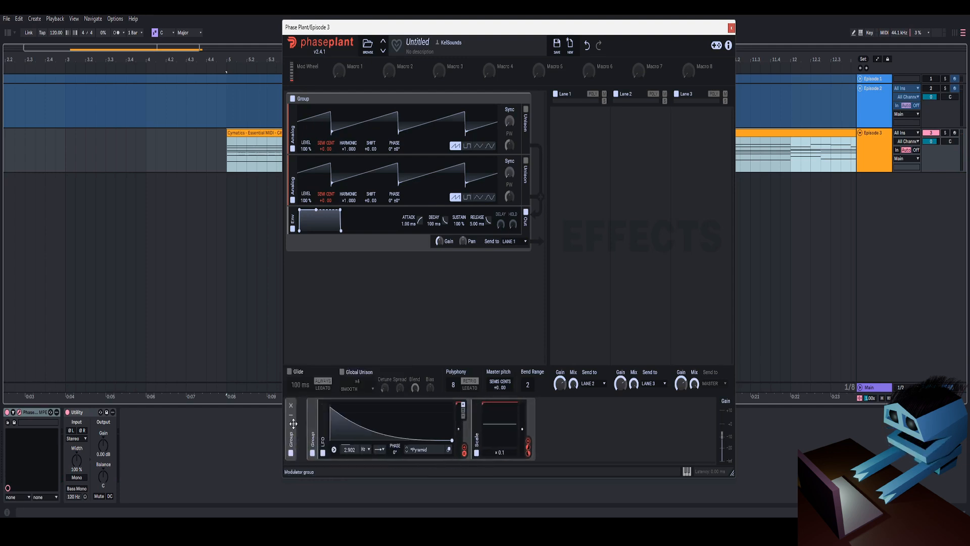
Add a Random modulator to the empty modulator group and lower its rate to nearly 0 Hz.
left_click(298, 428)
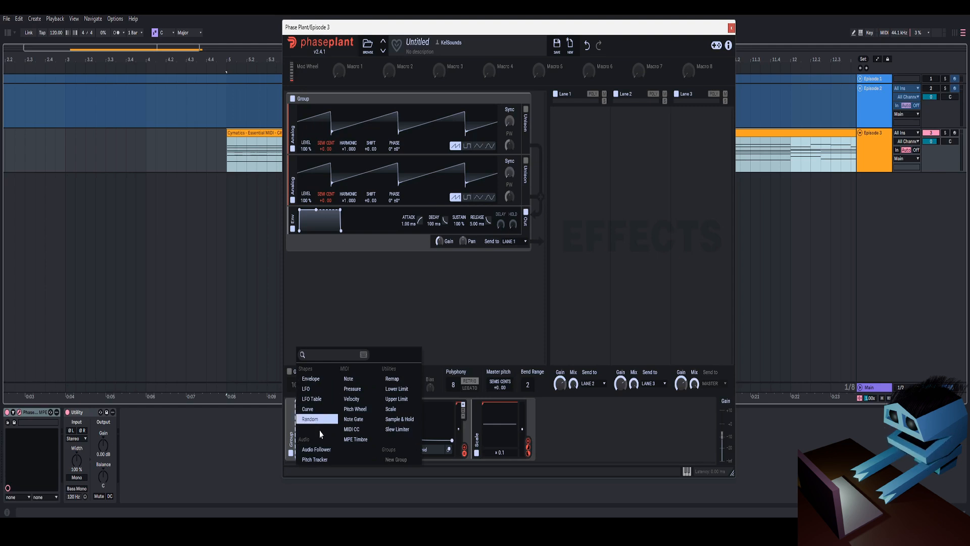
left_click(317, 420)
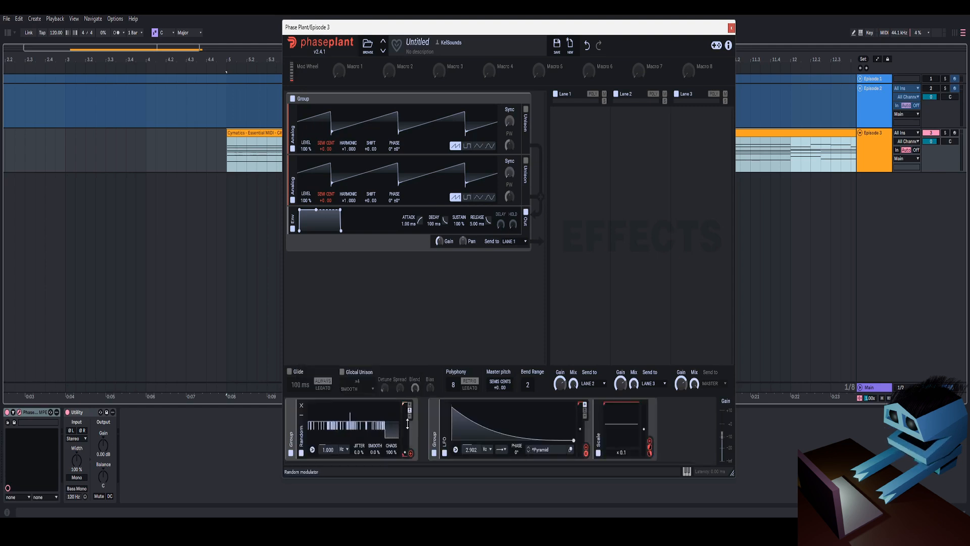
left_click_drag(328, 449, 328, 485)
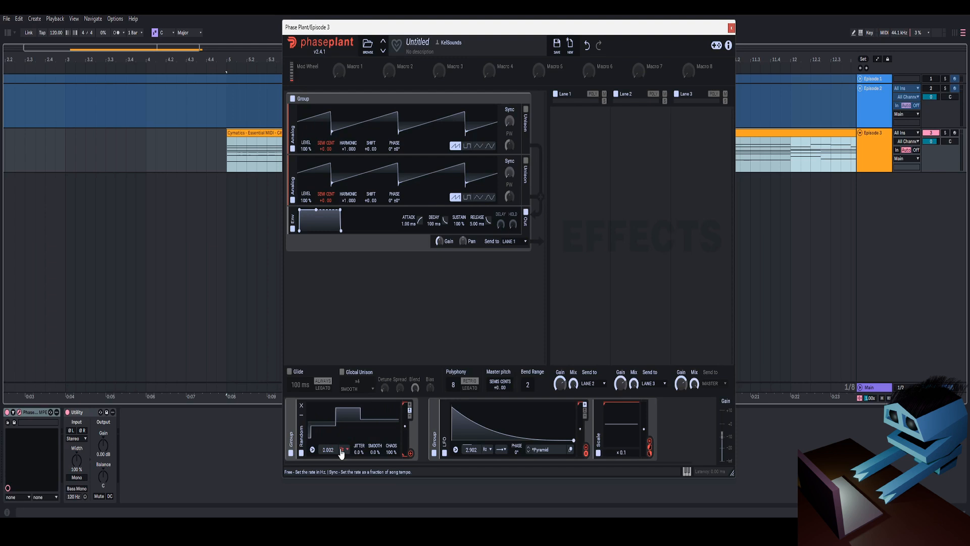
Set the Random modulator's voice mode to Independent.
left_click_drag(494, 28, 489, 2)
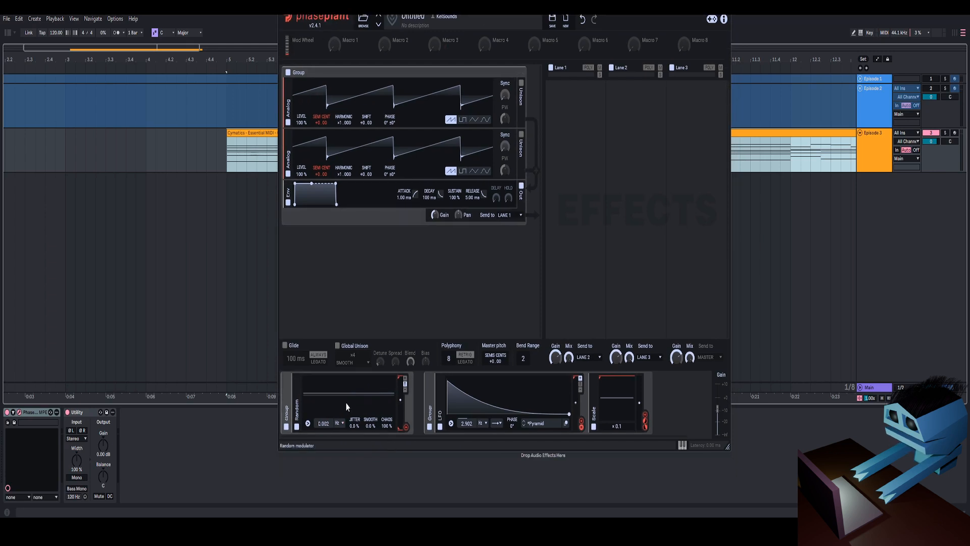
left_click(308, 424)
mouse_move(333, 492)
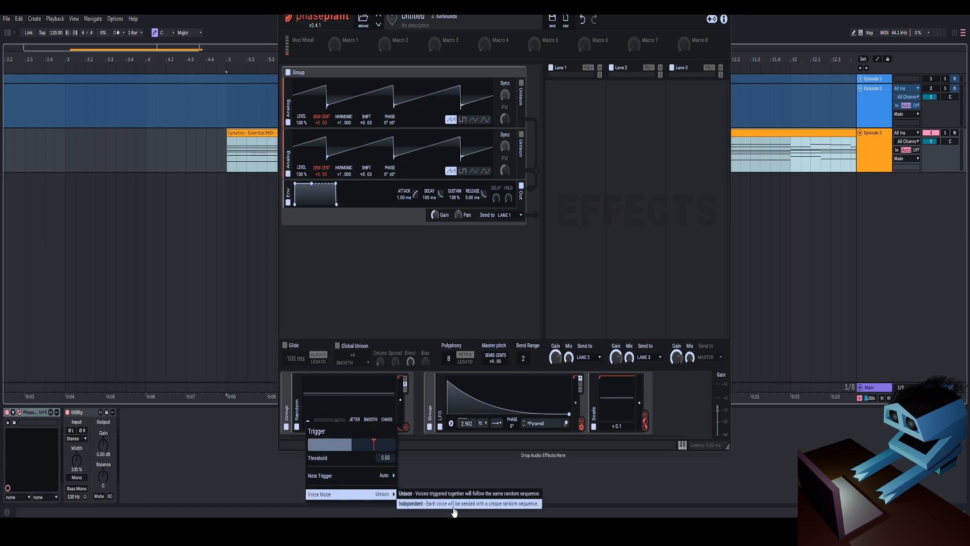
left_click(502, 506)
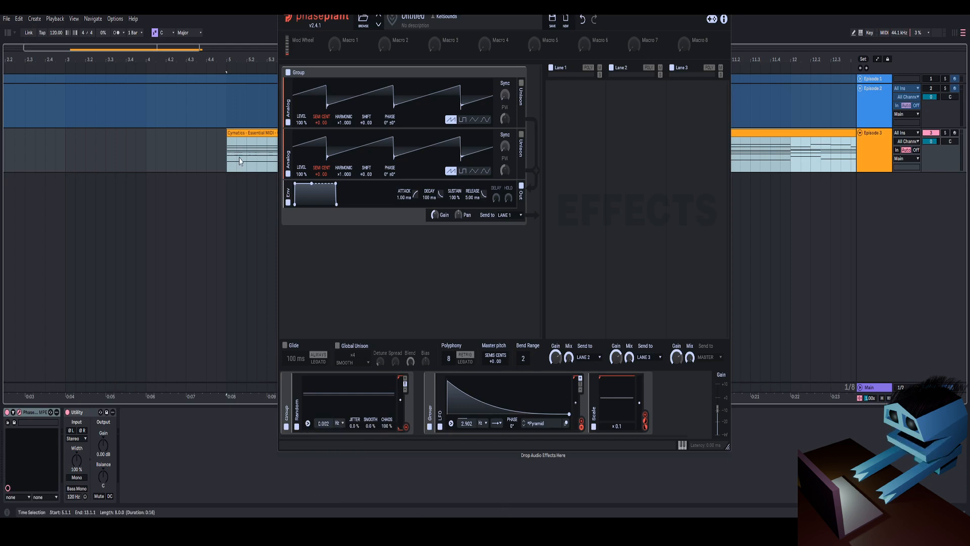
left_click(248, 152)
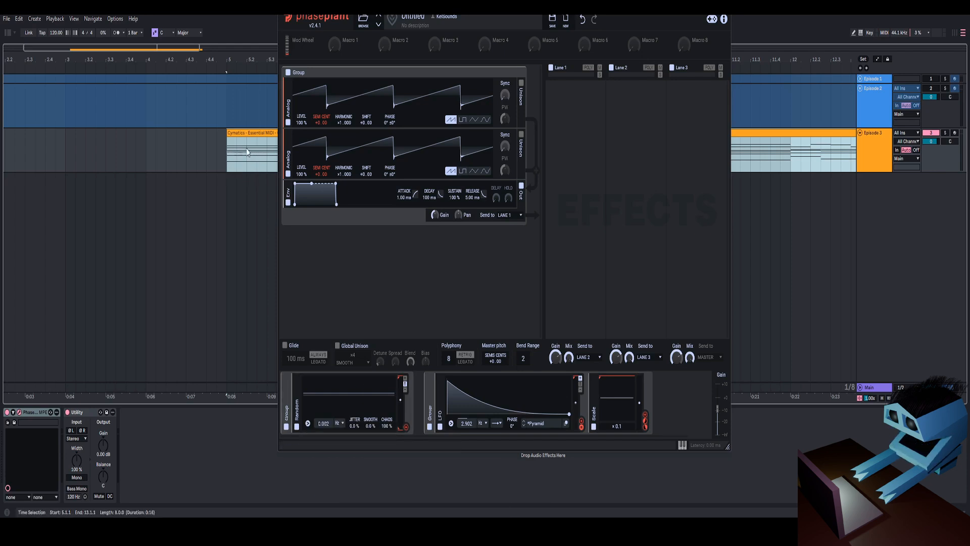
Route the Random modulator to the phase of both Analog oscillators and play the MIDI clip.
left_click(407, 428)
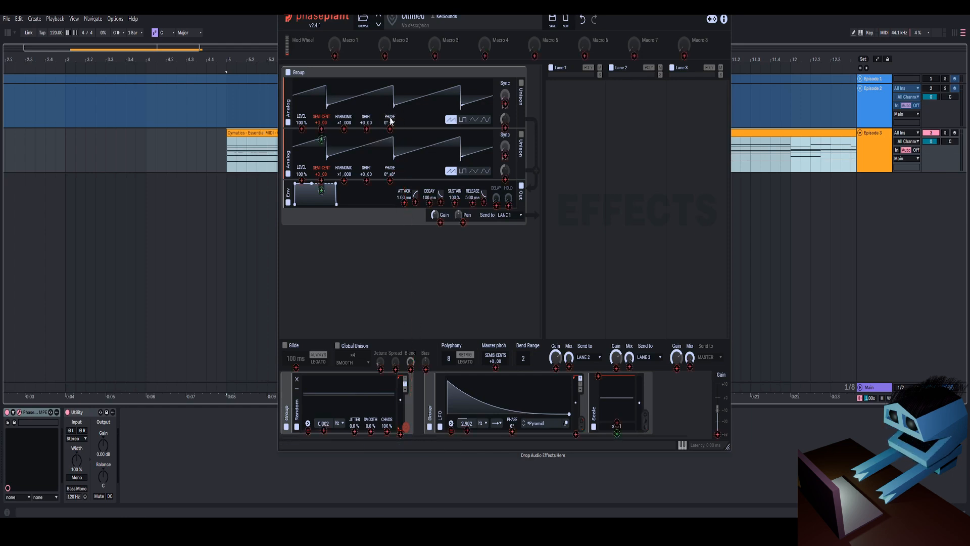
left_click_drag(390, 128, 390, 91)
left_click_drag(390, 180, 390, 111)
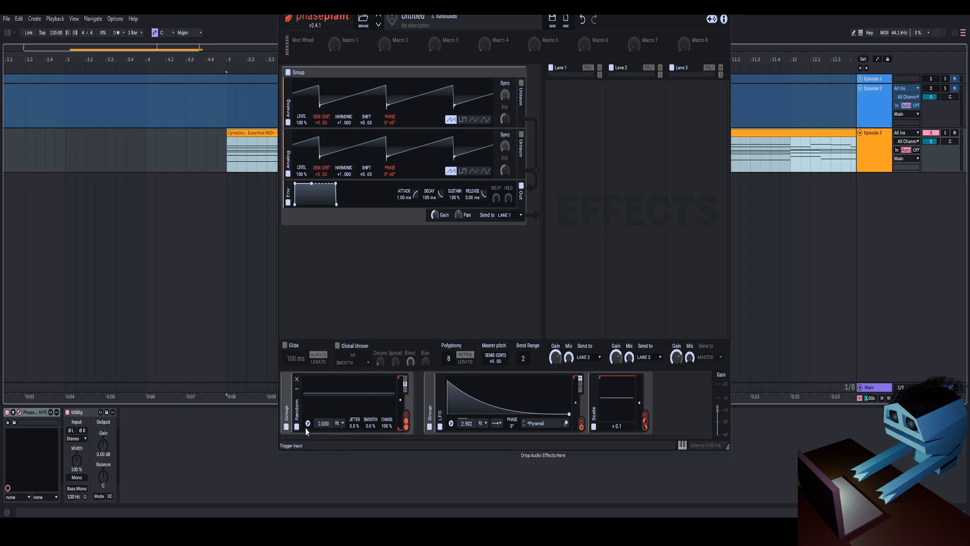
key("space")
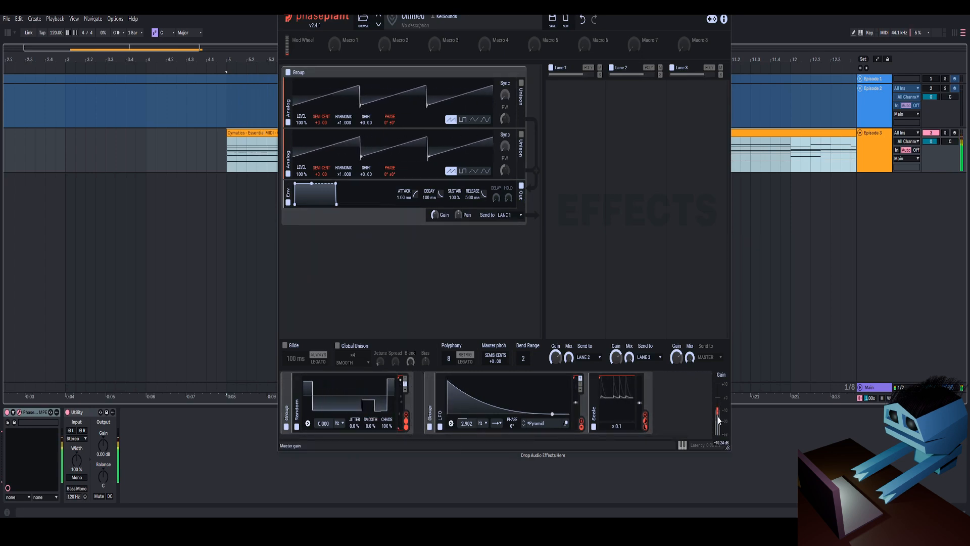
left_click_drag(616, 425, 616, 415)
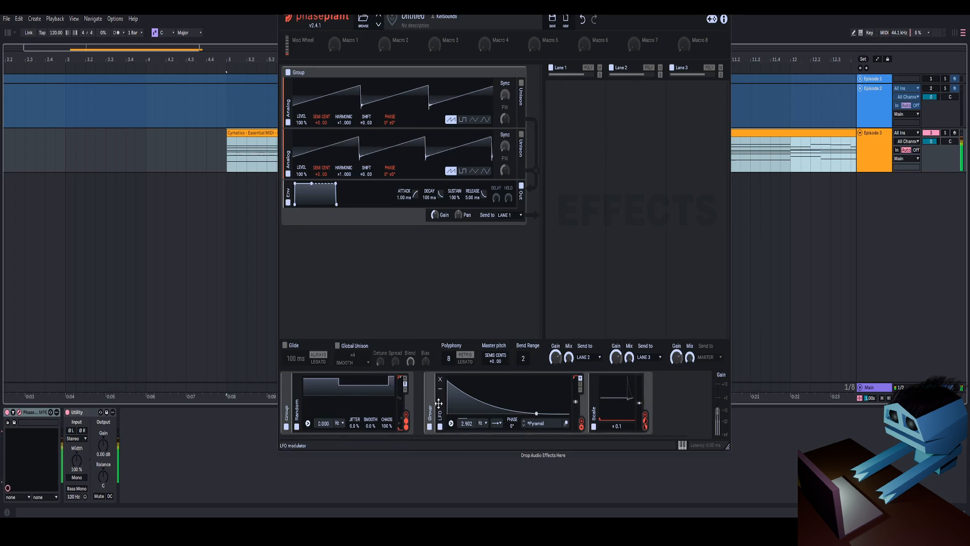
Duplicate the LFO modulator and add a Filter effect to Lane 1.
key("ctrl+d")
left_click(573, 152)
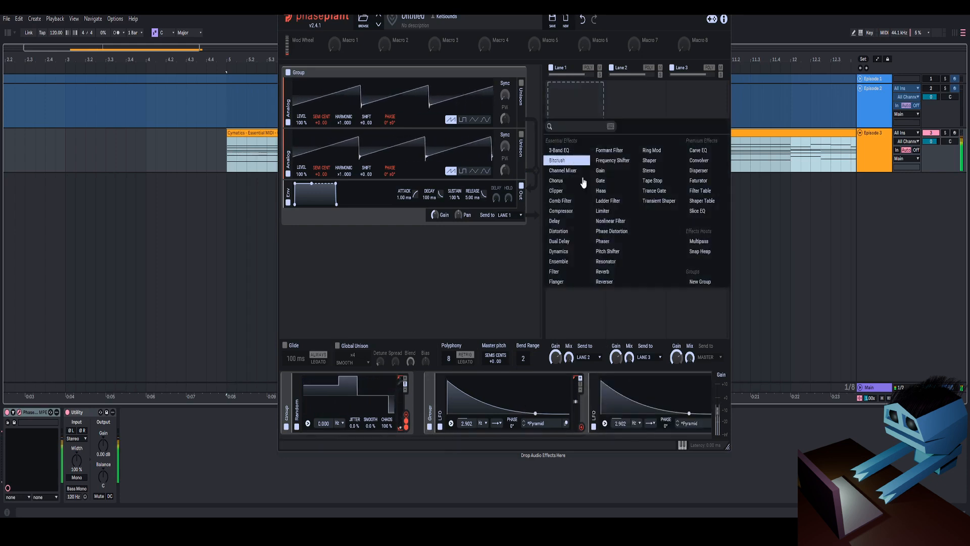
left_click(564, 271)
Give the first LFO a short rise before its decay, route it to the Filter's cutoff, and set its rate to 0.827 Hz.
left_click_drag(448, 382, 461, 384)
left_click_drag(471, 424, 471, 436)
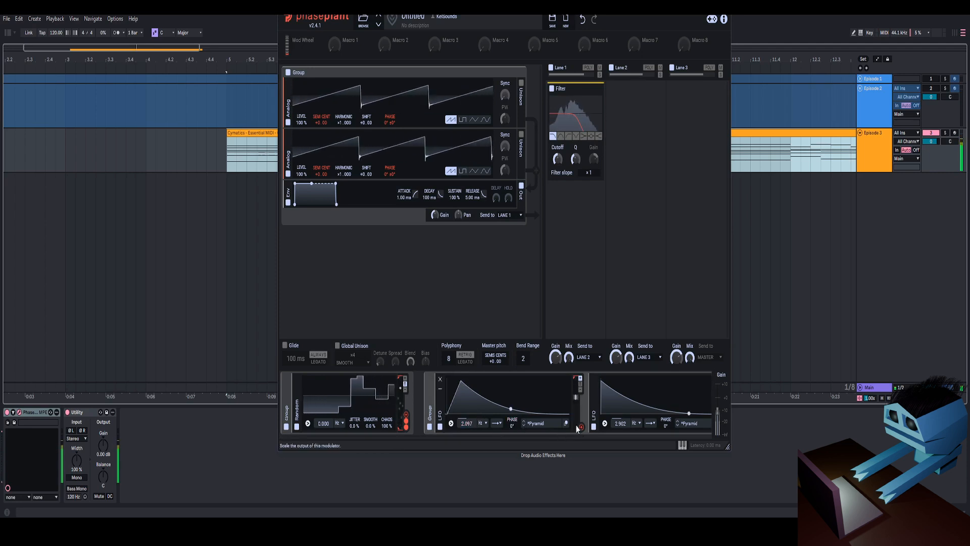
left_click_drag(581, 427, 557, 173)
left_click_drag(468, 422, 468, 440)
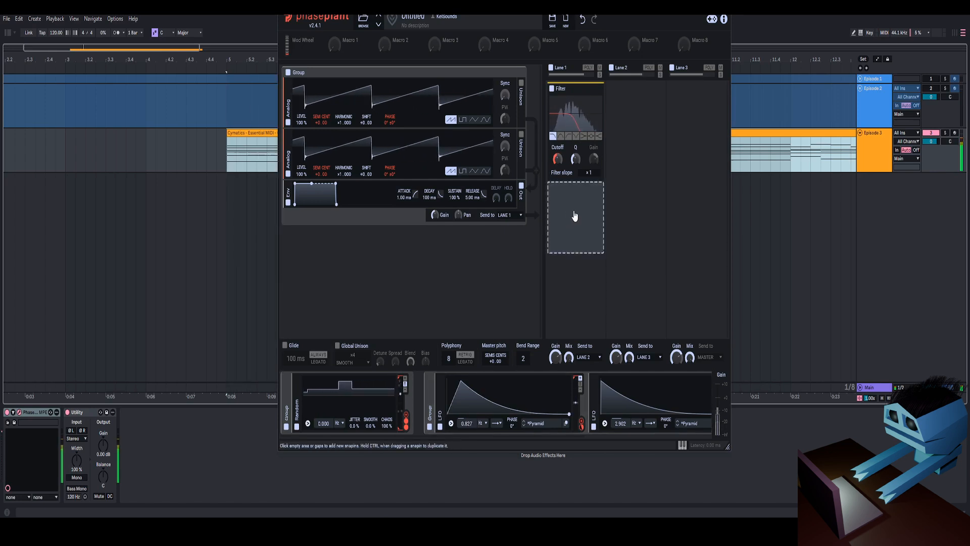
Add a Snap Heap below the Lane 1 Filter, with a Convolver on its first bus switched from serial to parallel.
left_click(575, 198)
left_click(699, 372)
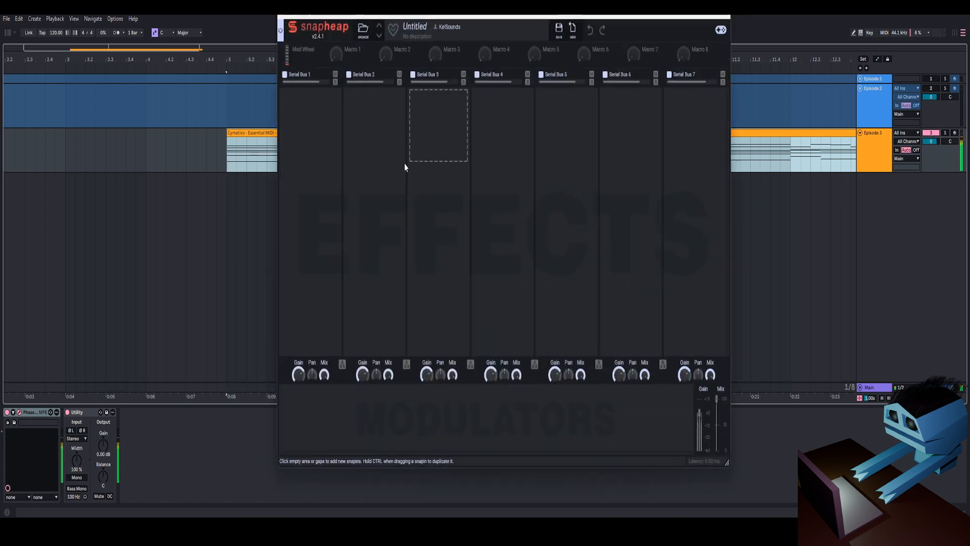
left_click(314, 151)
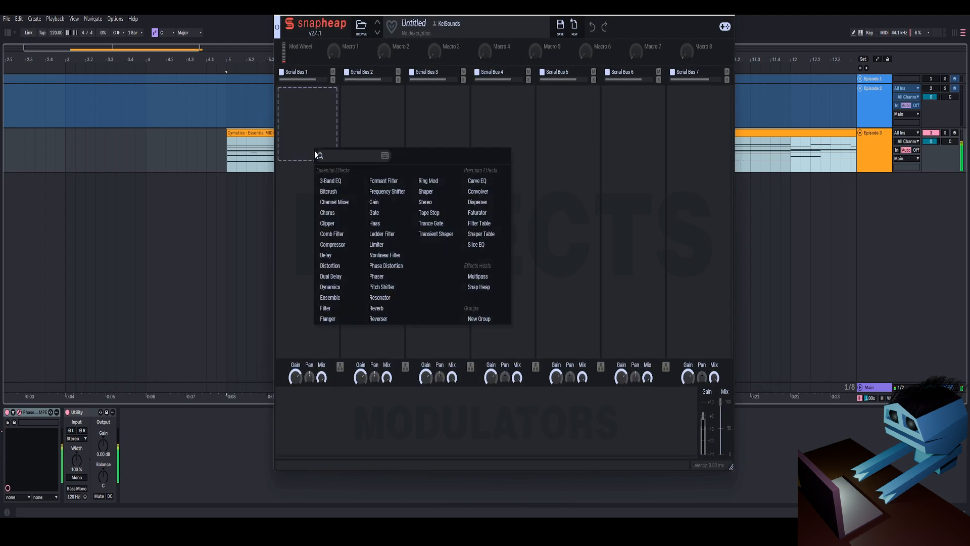
left_click(478, 191)
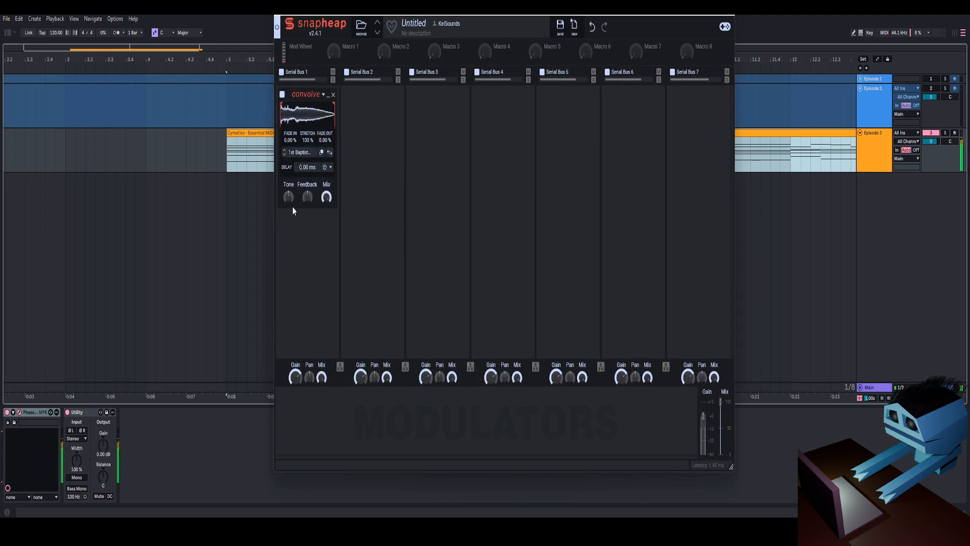
left_click(340, 366)
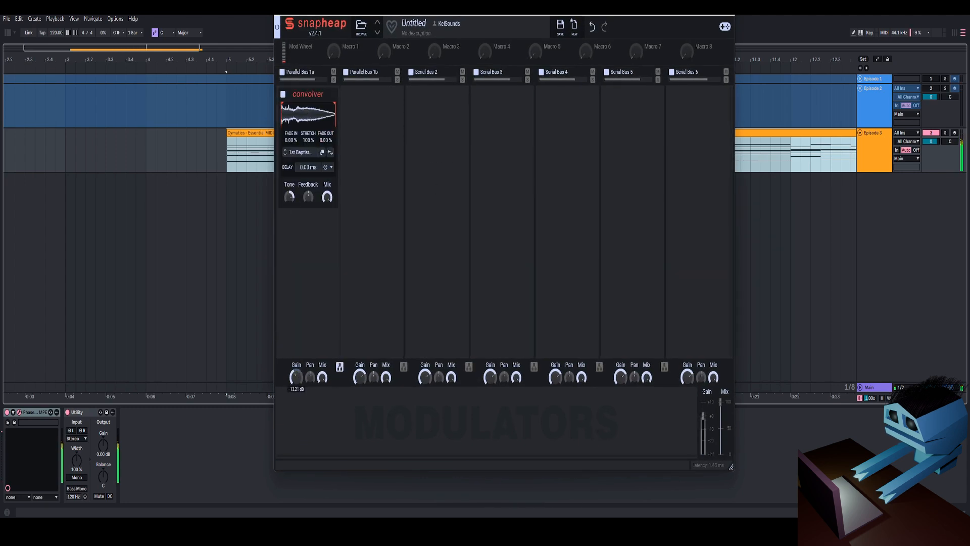
Add an Ensemble and a Filter below the Convolver on Parallel Bus 1a, and set that Filter to band-pass.
left_click(321, 275)
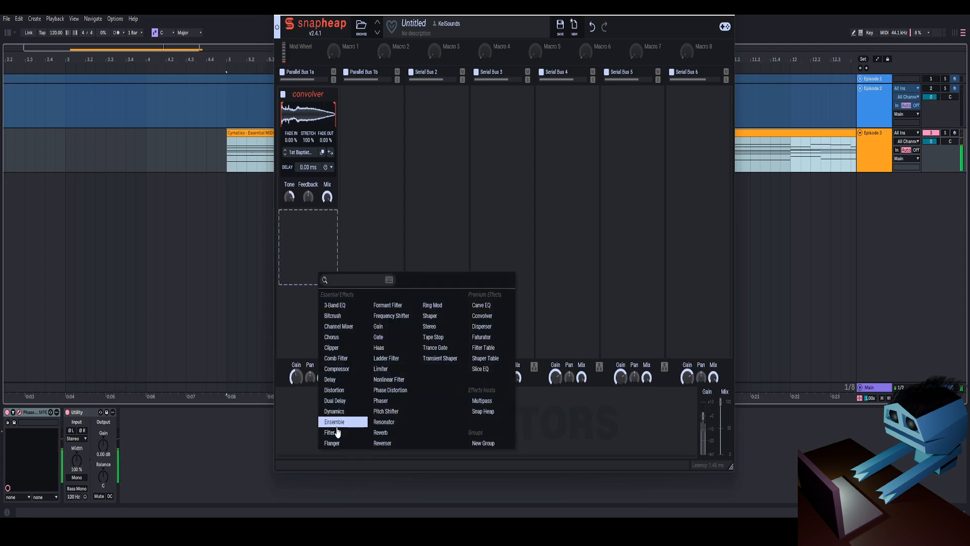
left_click(328, 423)
left_click(314, 319)
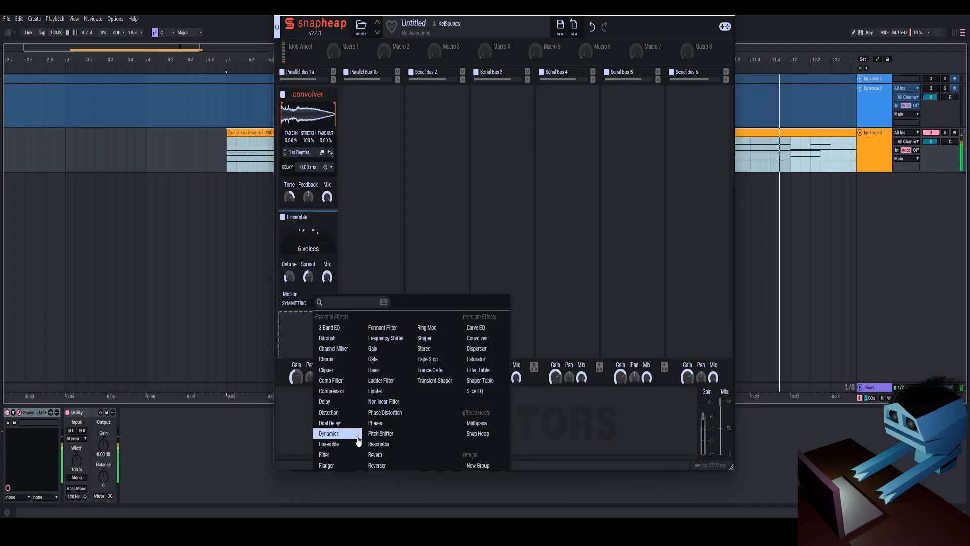
left_click(334, 455)
left_click(292, 283)
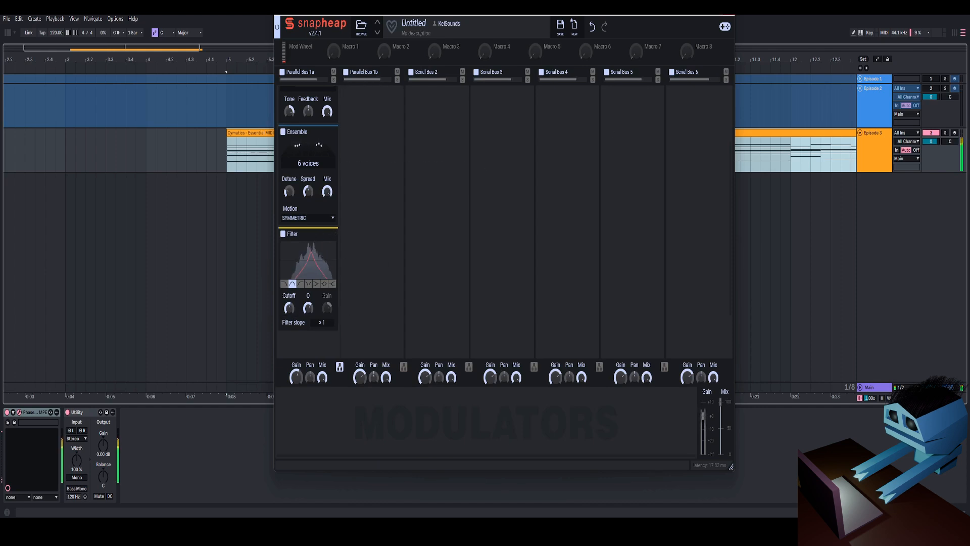
Close the Snap Heap editor and collapse the modulator group containing the Random modulator.
left_click(731, 14)
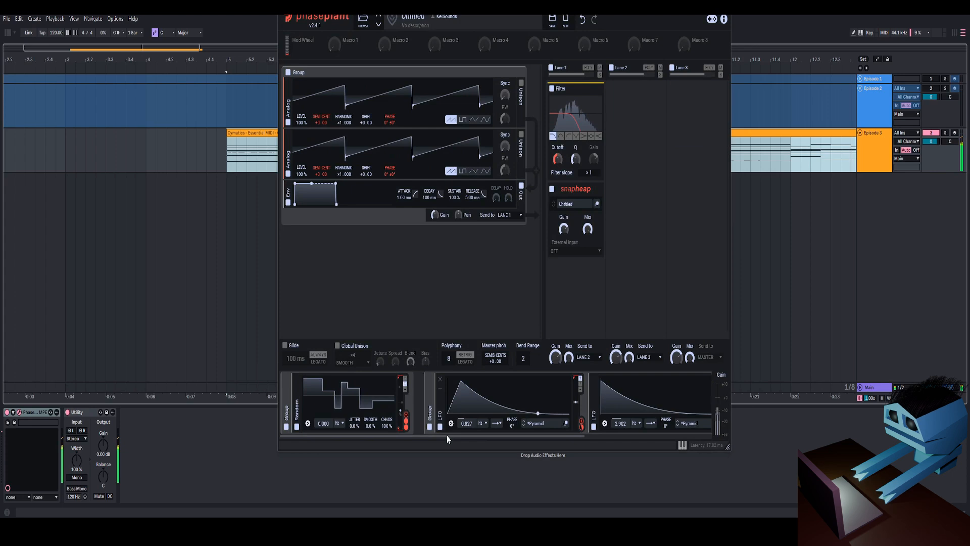
left_click(286, 388)
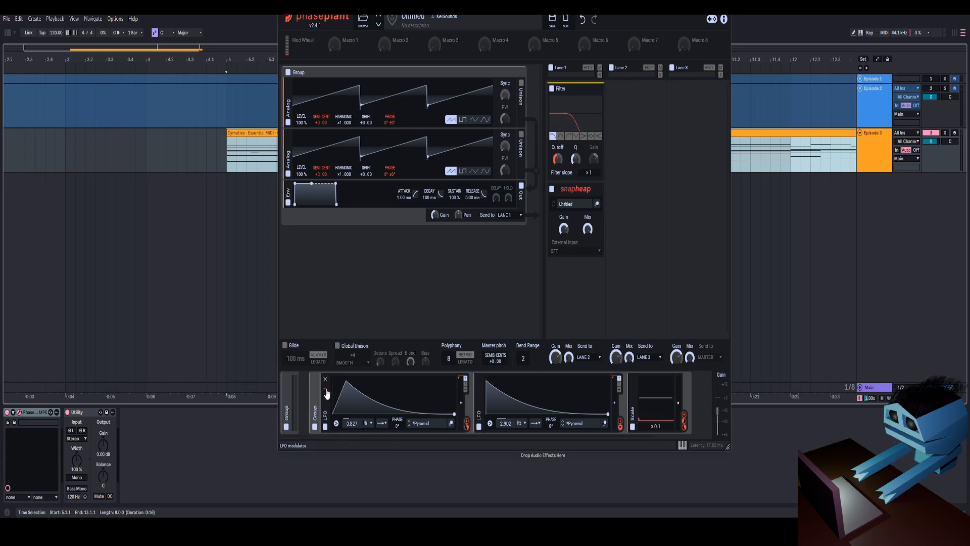
Collapse the first LFO and set the Scale modulator's multiplier to ×1 during playback.
left_click(325, 389)
key("space")
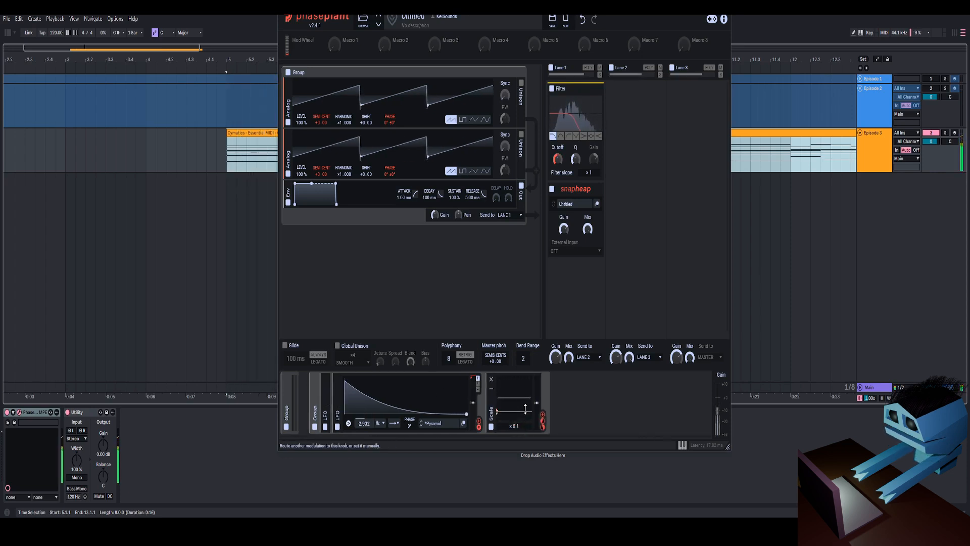
mouse_move(526, 408)
left_mouse_down()
mouse_move(514, 433)
mouse_move(513, 415)
left_mouse_up()
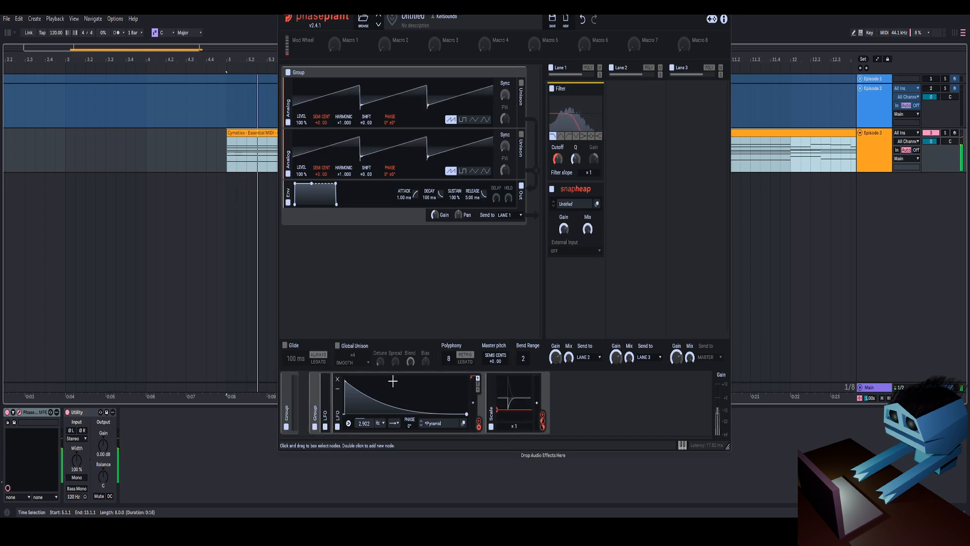
Set the pitch LFO's rate to 4.118 Hz and the Scale modulator's multiplier to ×0.01 while auditioning the clip.
left_click_drag(344, 382, 403, 358)
key("space")
key("space")
key("space")
left_click_drag(365, 423, 317, 332)
key("space")
key("space")
key("space")
key("space")
key("space")
key("space")
key("space")
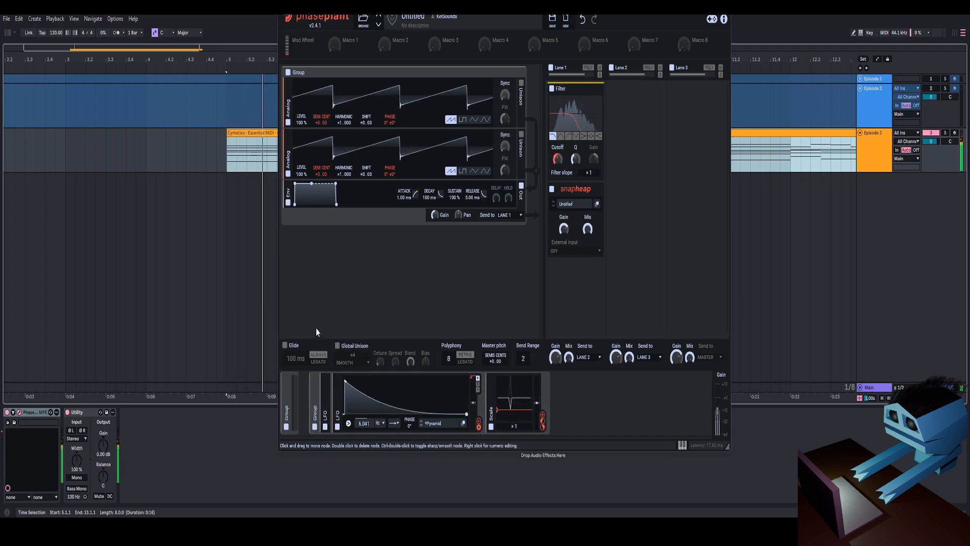
key("space")
key("space")
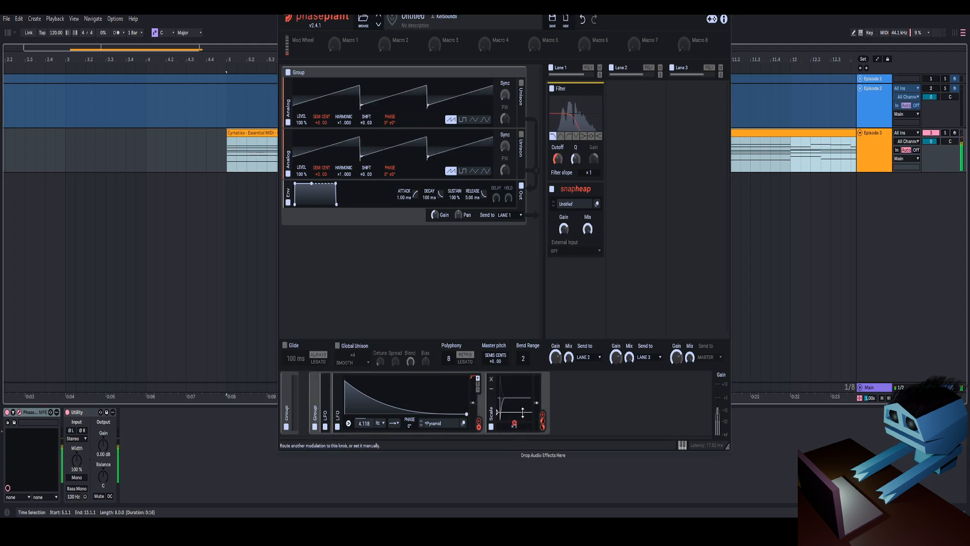
left_click_drag(514, 426, 514, 436)
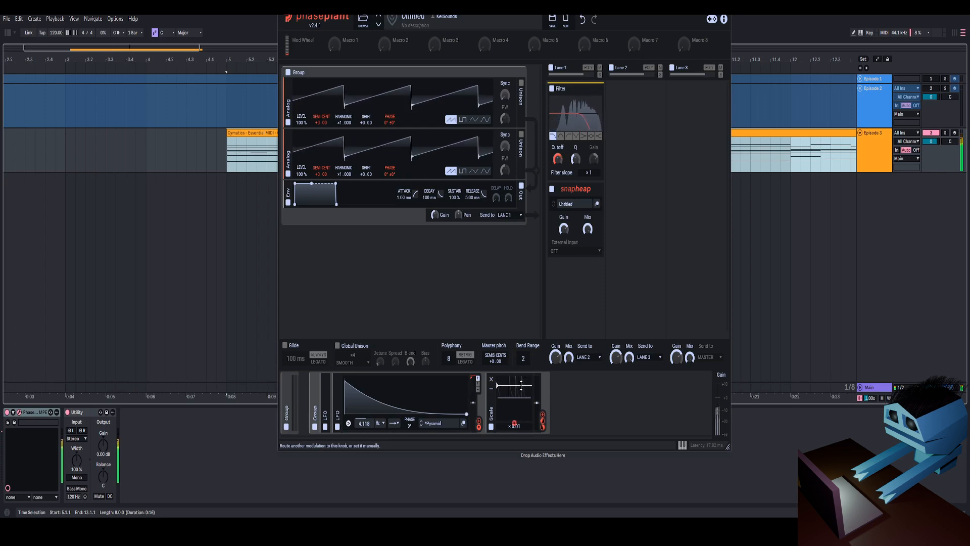
Set the Lane 1 Filter's cutoff to 120 Hz.
right_click(558, 160)
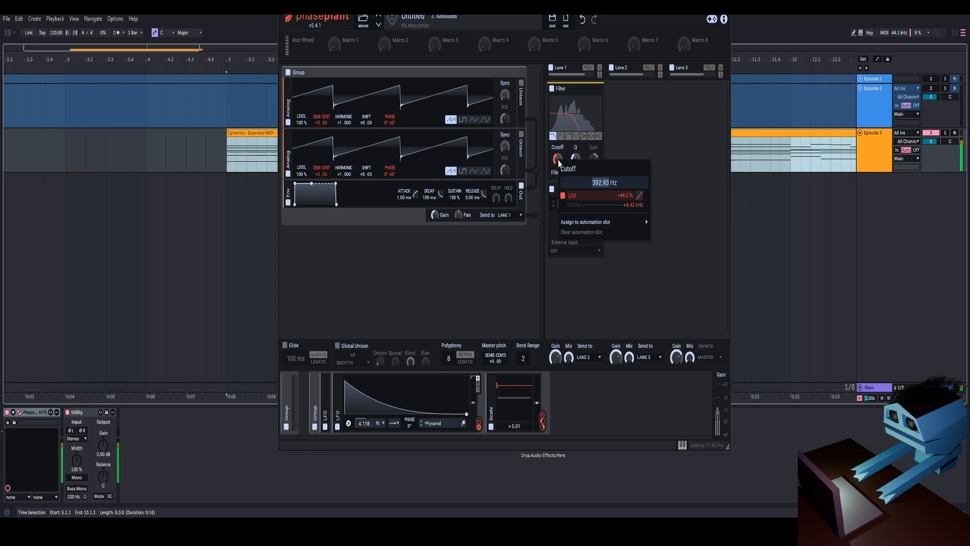
type("120")
key("Return")
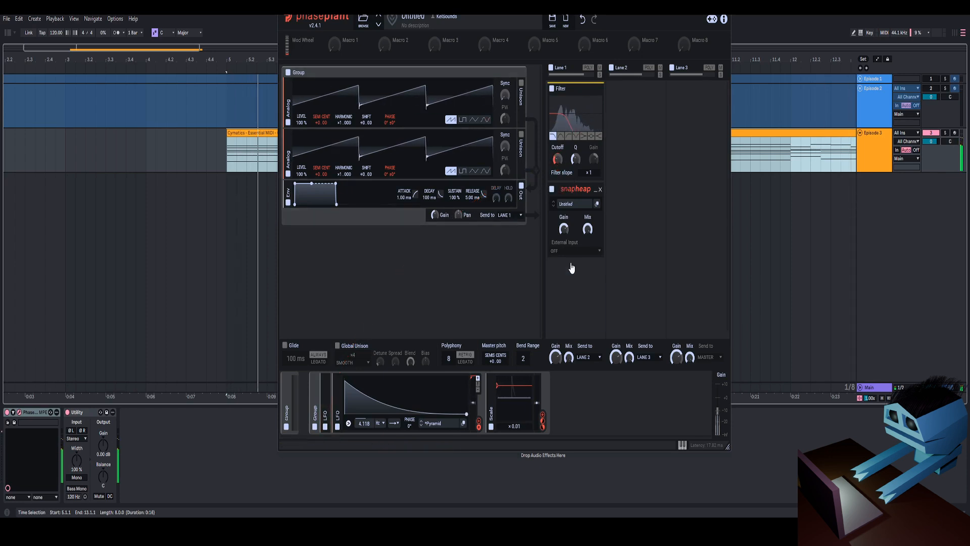
Open the Snap Heap editor and lower the cutoff of its band-pass Filter on Parallel Bus 1a.
left_click(596, 204)
scroll(311, 338, "down", 2)
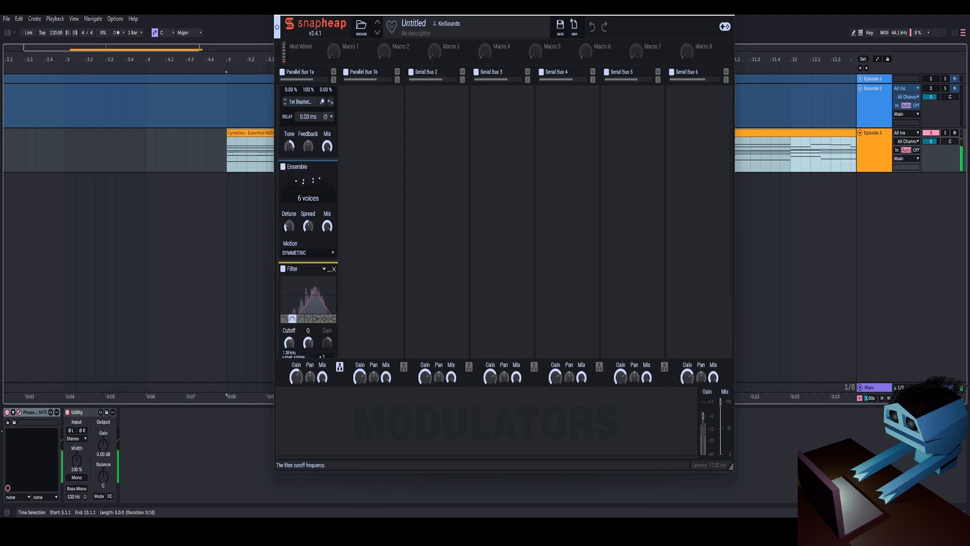
key("space")
key("space")
left_click_drag(290, 347, 289, 363)
Add an LFO to the Snap Heap, shape it as a curved decay, and make it play once instead of looping.
left_click(320, 429)
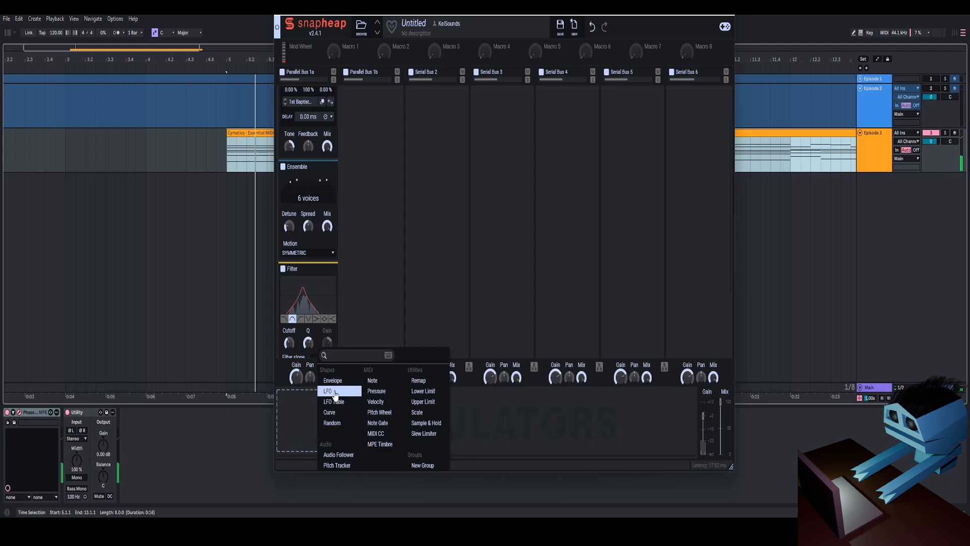
left_click(334, 394)
left_click_drag(355, 404, 293, 385)
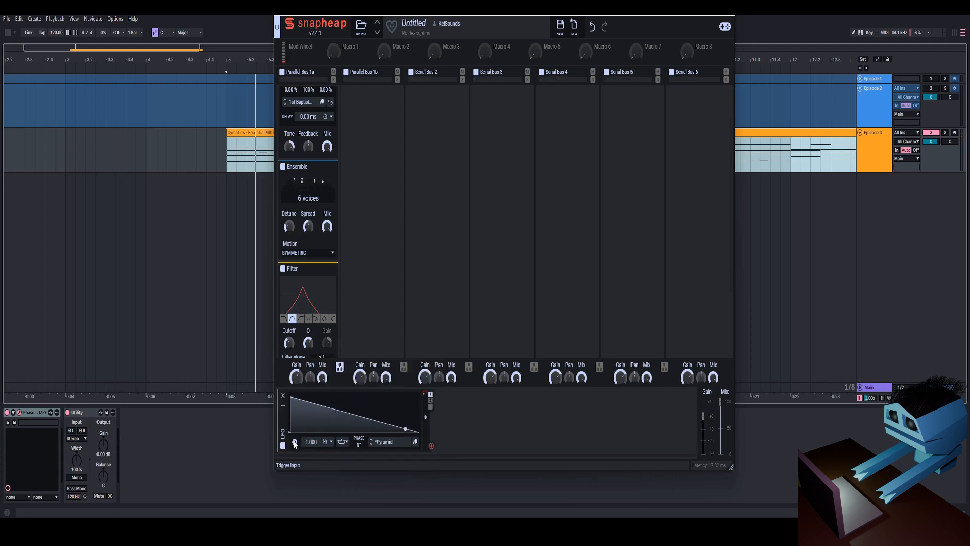
left_click(342, 442)
left_click(358, 423)
left_click_drag(387, 431, 388, 443)
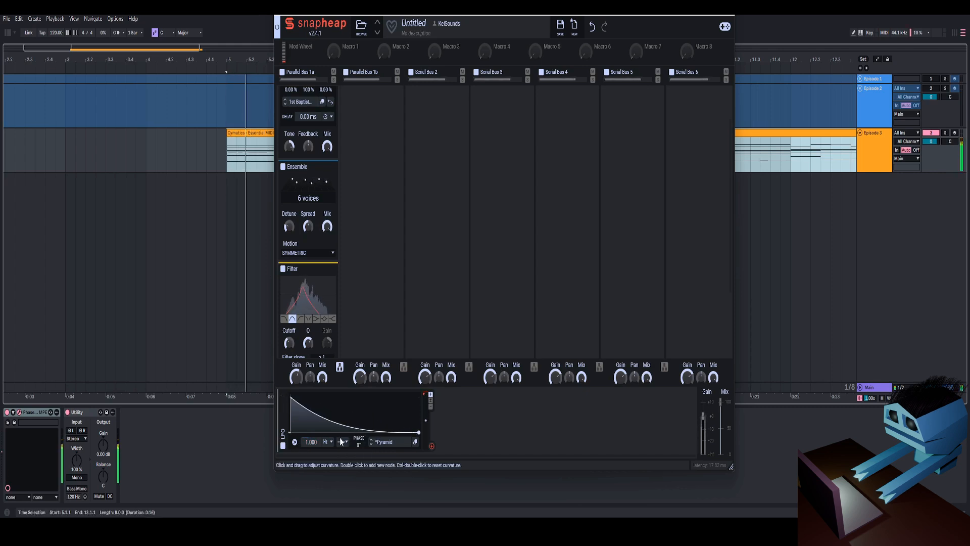
Route the Snap Heap LFO to the band-pass Filter's cutoff.
left_click_drag(329, 369, 290, 343)
scroll(334, 303, "down", 3)
left_click(288, 457)
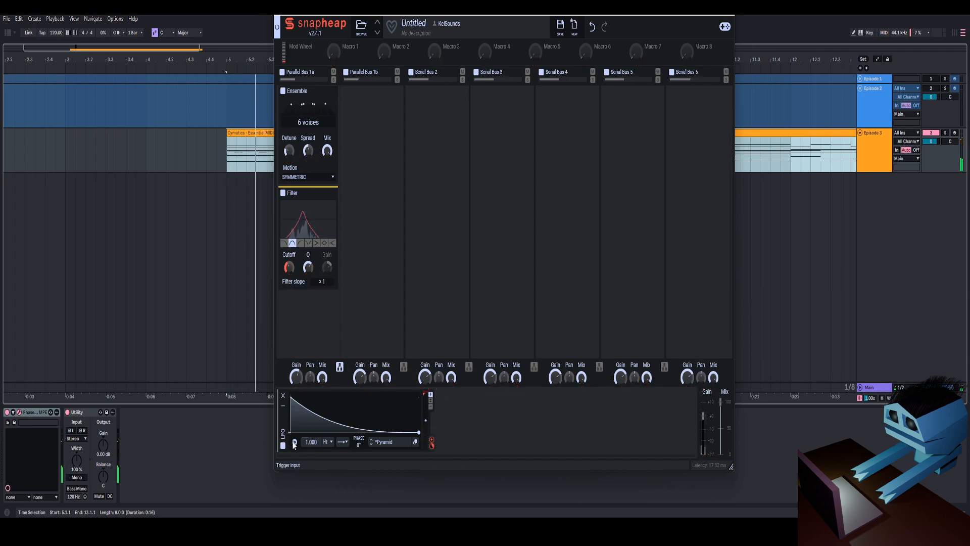
Examine the Snap Heap LFO's note trigger options, moving the window so the whole list fits on screen.
left_click(294, 443)
mouse_move(344, 504)
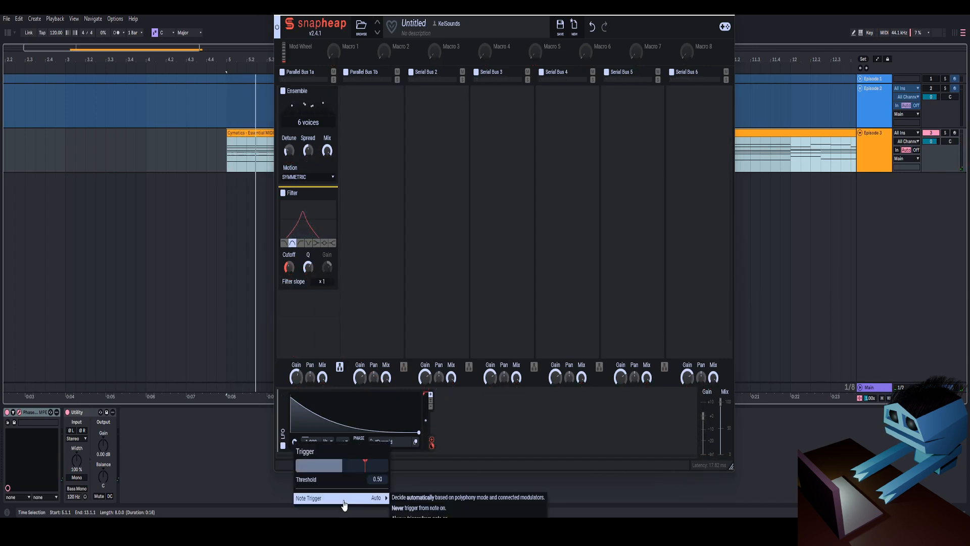
left_click_drag(453, 16, 396, 17)
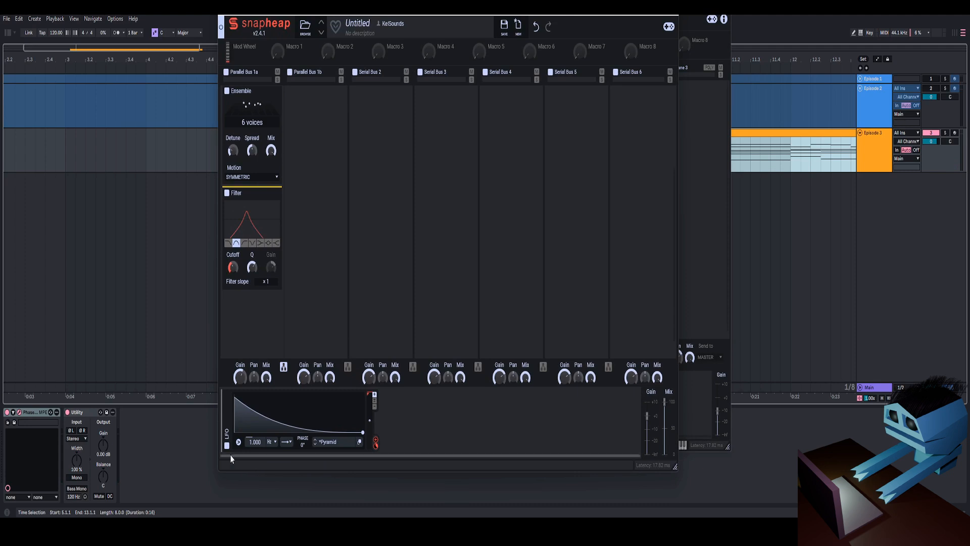
left_click(237, 443)
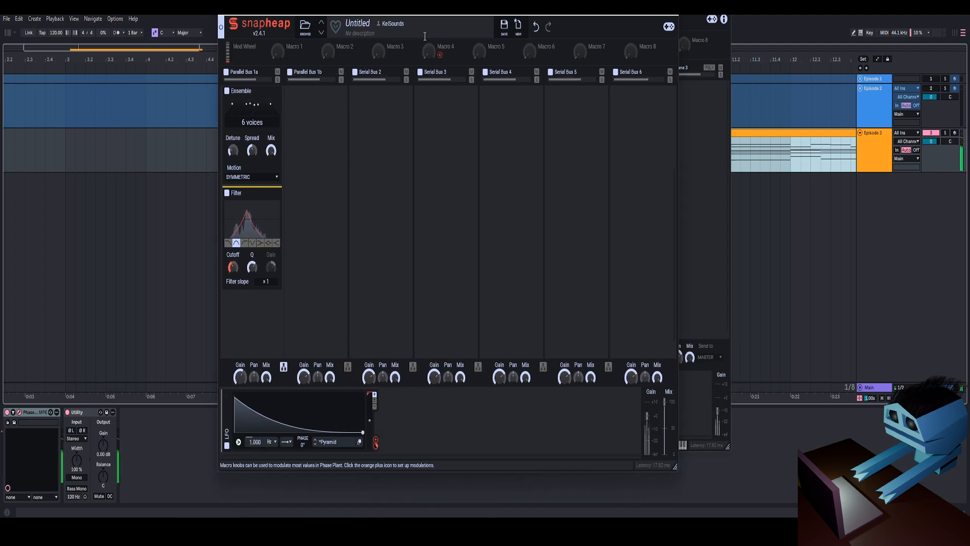
left_click_drag(419, 17, 488, 56)
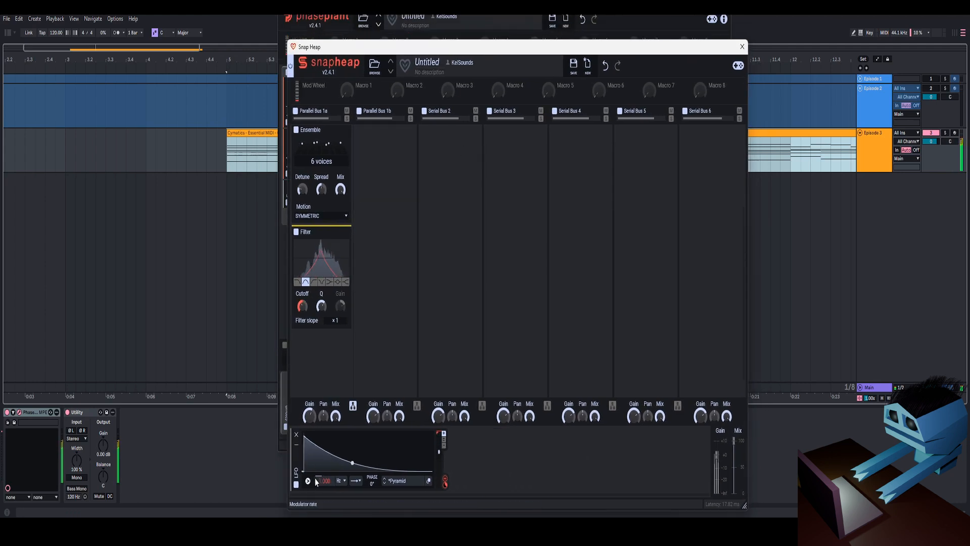
Give the Snap Heap LFO a short rise before its decay and adjust its modulation depth on the Filter's cutoff.
left_click_drag(314, 430, 319, 431)
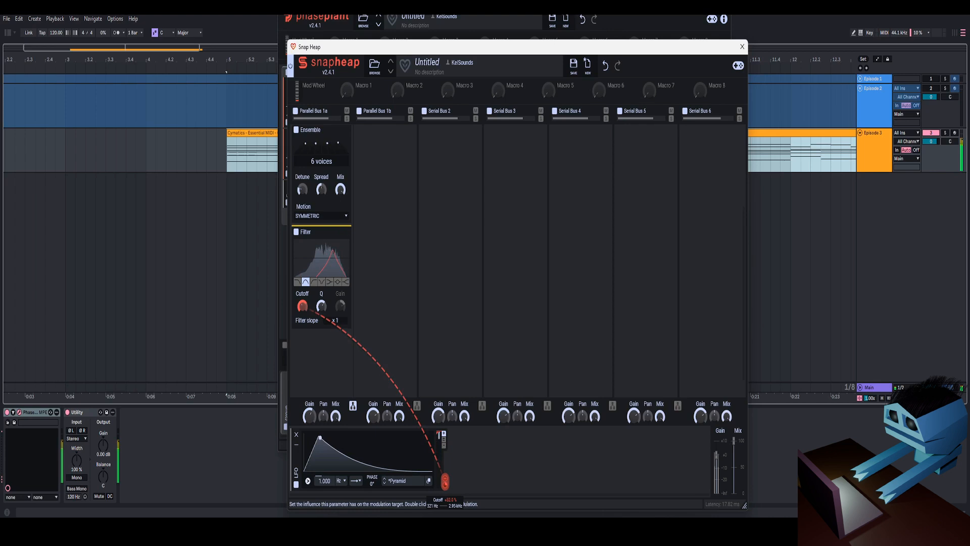
left_click_drag(445, 481, 445, 454)
key("space")
key("space")
key("space")
key("space")
key("space")
key("space")
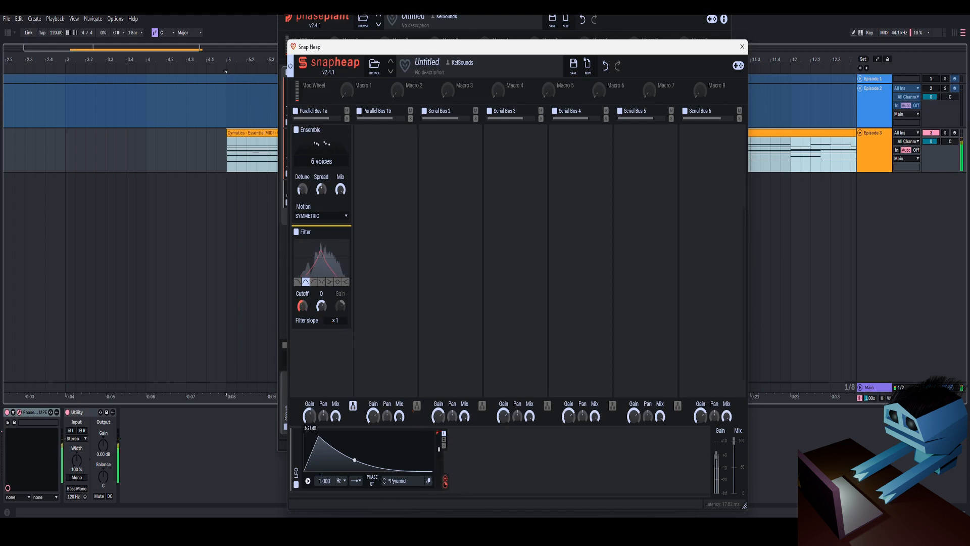
Close the Snap Heap editor and add a Shaper to Lane 3 with its mix set to 18%.
left_click(742, 47)
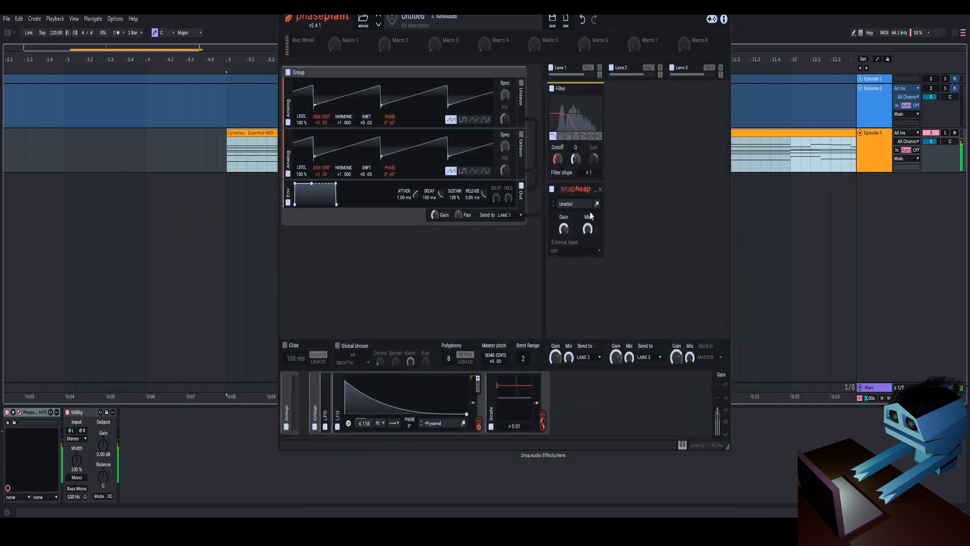
left_click(693, 121)
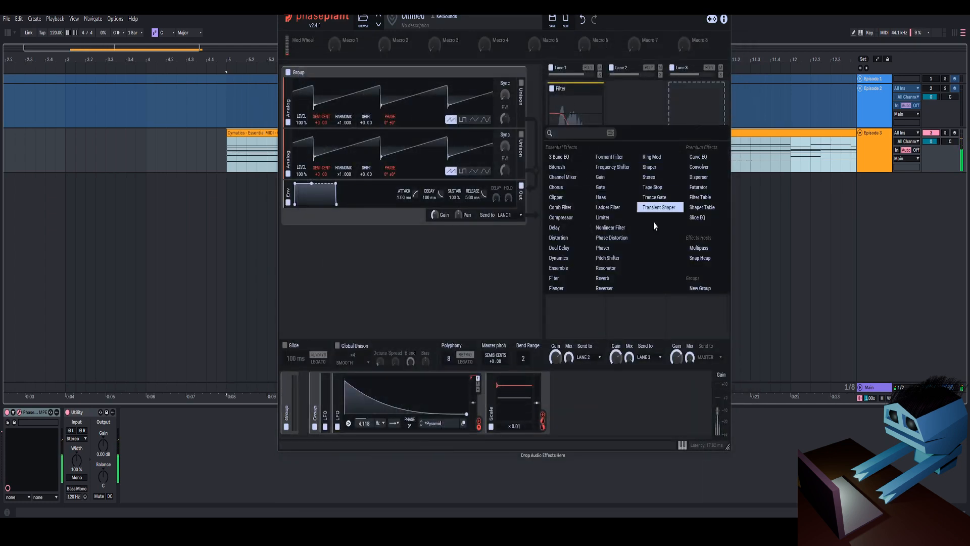
left_click(659, 167)
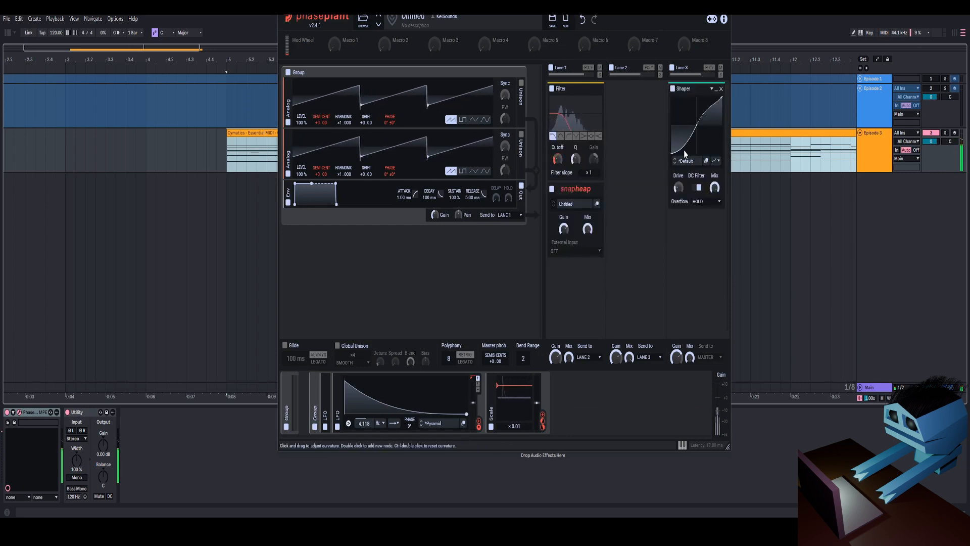
left_click_drag(714, 187, 714, 263)
left_click_drag(713, 187, 714, 186)
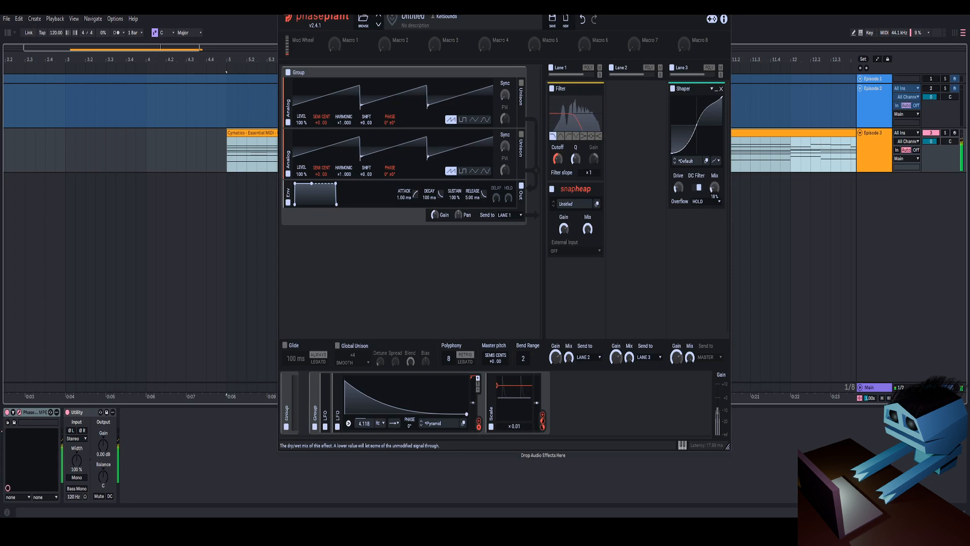
Add a Gain above the Shaper in Lane 3 and set it to -8 dB.
left_click(688, 82)
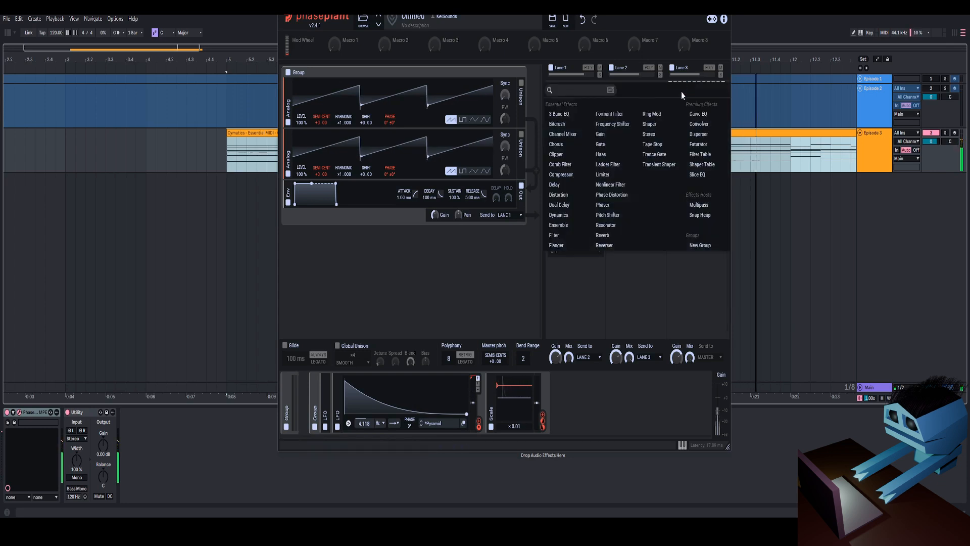
left_click(601, 134)
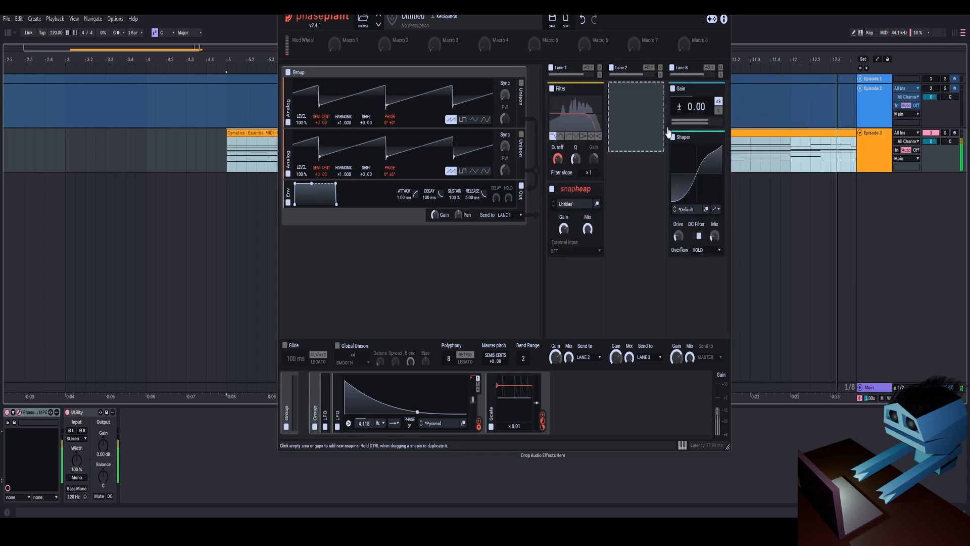
right_click(684, 112)
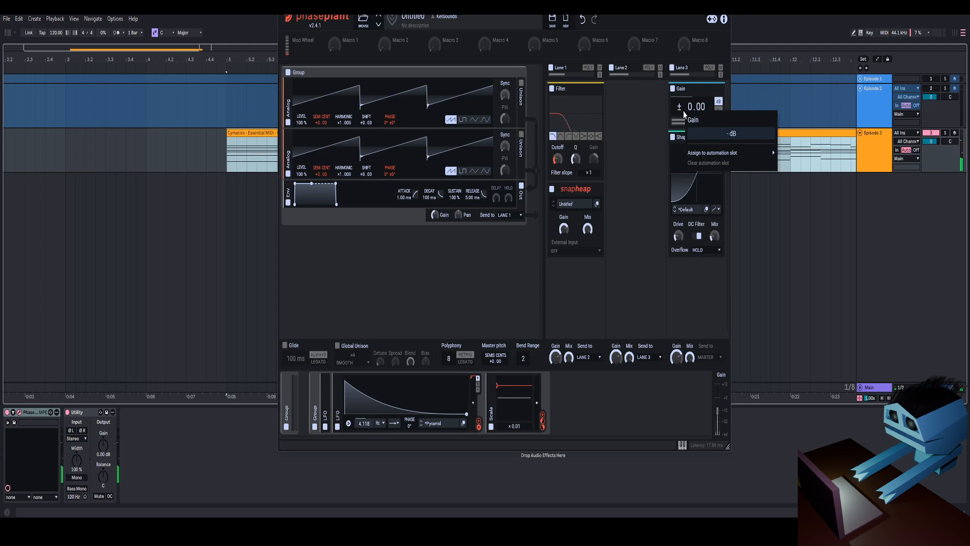
type("-8")
key("Return")
key("space")
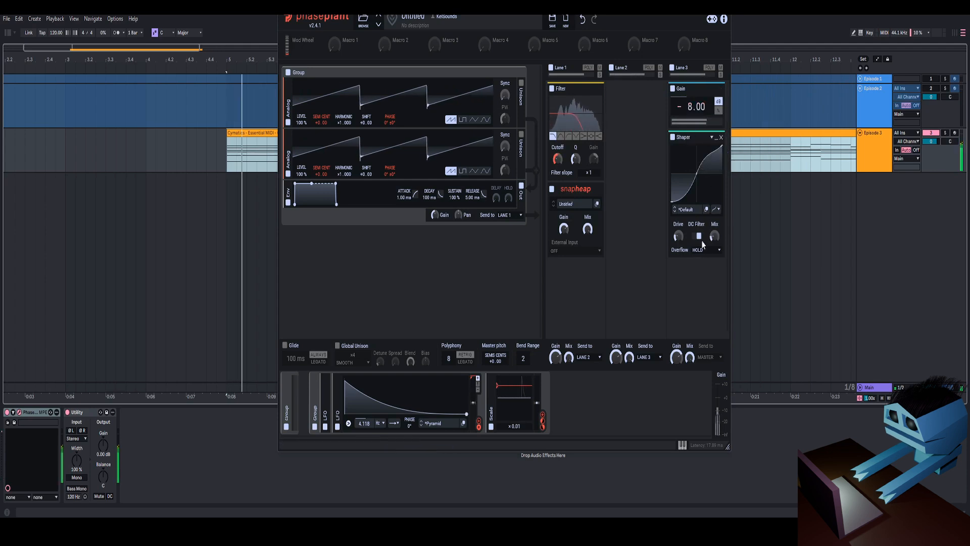
Raise the Shaper's mix slightly while auditioning the clip.
key("space")
key("space")
key("space")
key("space")
left_click_drag(714, 236, 714, 225)
key("space")
key("space")
key("space")
key("space")
key("space")
key("space")
key("space")
key("space")
Adjust Phase Plant's output gain slightly during playback, and close and reopen the plugin window.
left_click_drag(719, 403, 720, 396)
key("space")
key("space")
key("space")
key("space")
left_click(721, 7)
key("space")
left_click(19, 413)
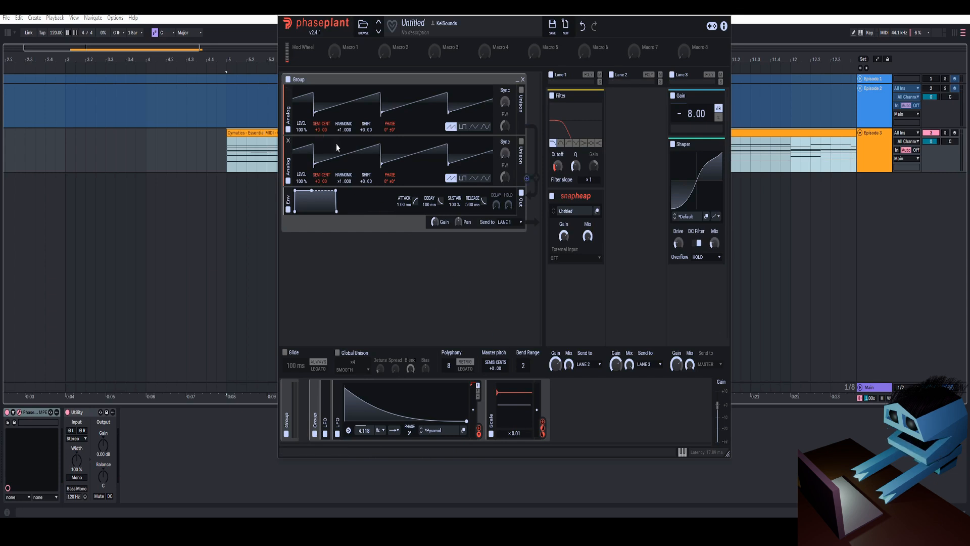
mouse_move(494, 10)
left_mouse_down()
mouse_move(523, 32)
mouse_move(491, 19)
left_mouse_up()
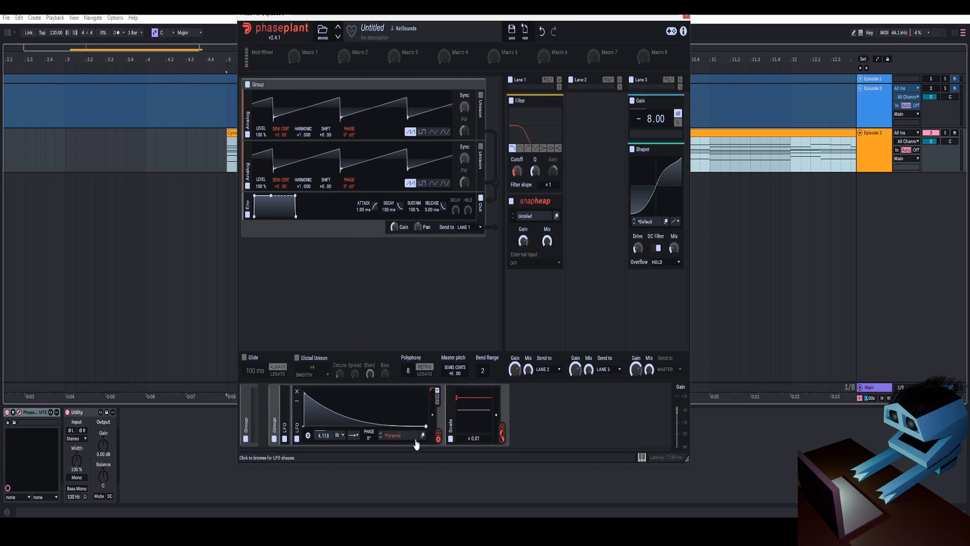
mouse_move(526, 17)
left_mouse_down()
mouse_move(544, 22)
mouse_move(534, 14)
left_mouse_up()
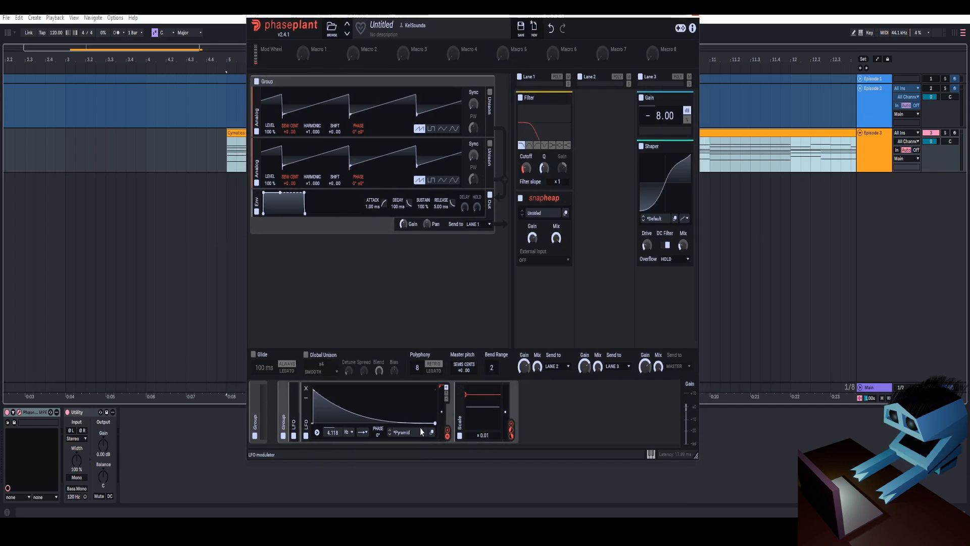
left_click_drag(498, 16, 490, 18)
key("space")
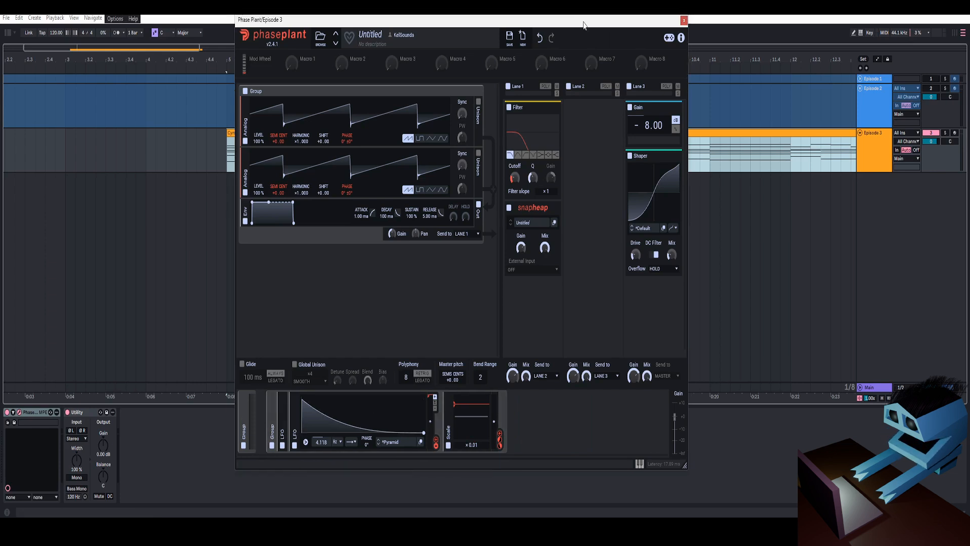
left_click_drag(582, 23, 602, 18)
key("space")
Open the Episode 3 clip's notes, close the Phase Plant window, and transpose the bass notes down one octave.
double_click(712, 147)
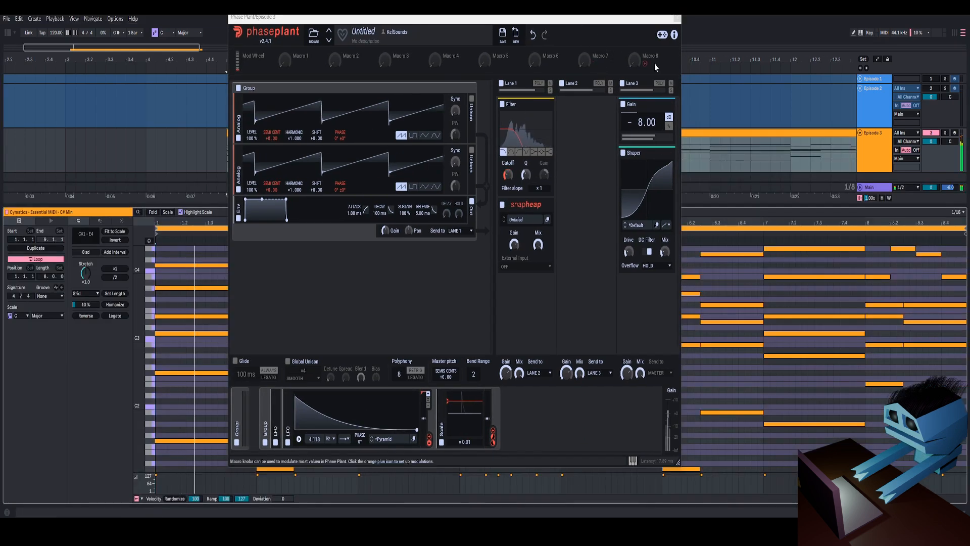
left_click(673, 20)
left_click_drag(138, 399, 114, 400)
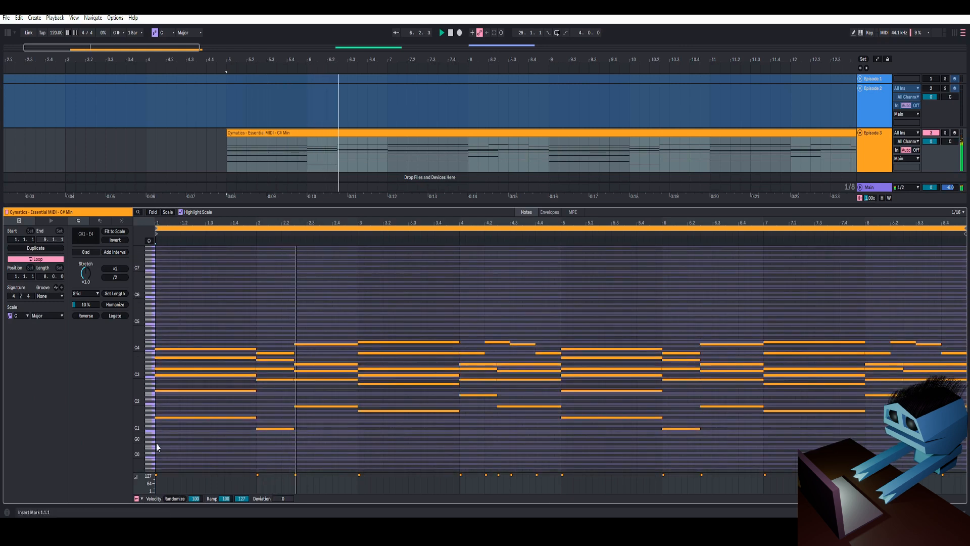
left_click_drag(151, 455, 162, 401)
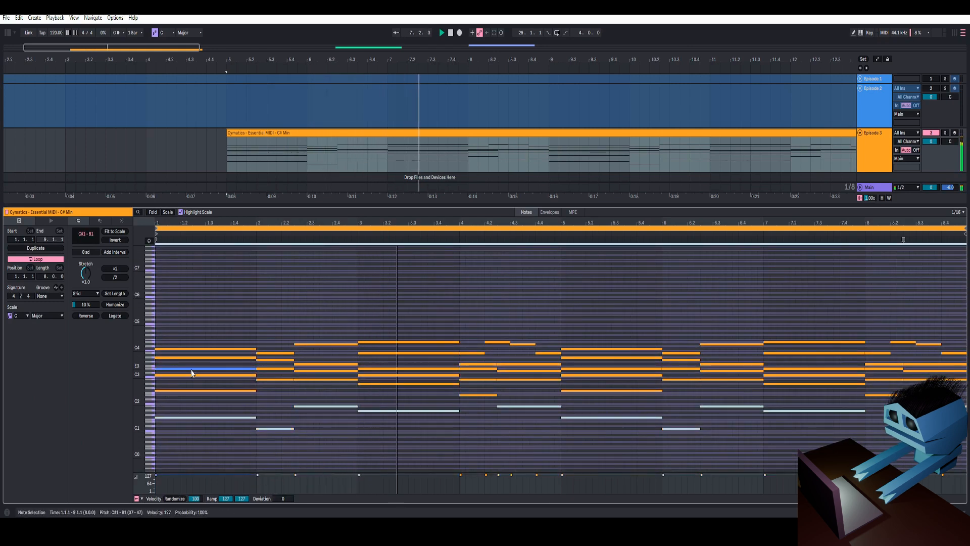
key("shift+Down")
key("space")
Select every note in the clip and transpose the whole progression up seven semitones.
left_click_drag(138, 457, 145, 292)
key("Up")
key("Up")
key("Up")
key("Up")
key("Up")
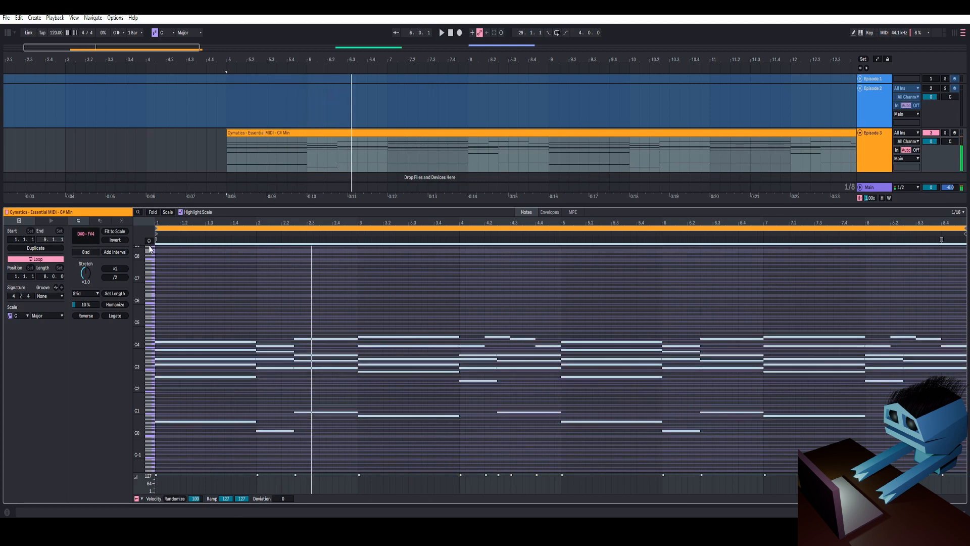
key("Up")
key("Up")
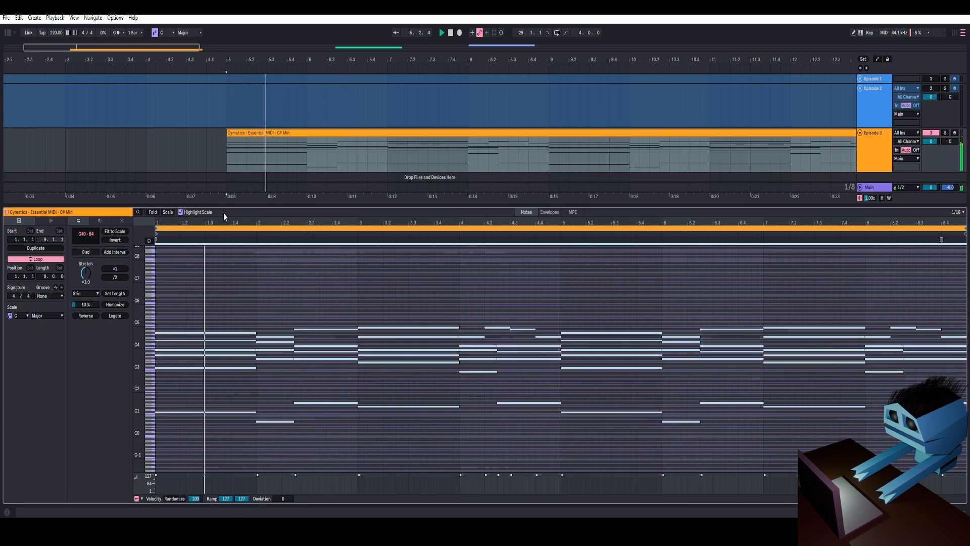
Reopen Phase Plant, expand the collapsed LFO, and set it to infinite looping with a tempo-synced rate.
key("shift+Tab")
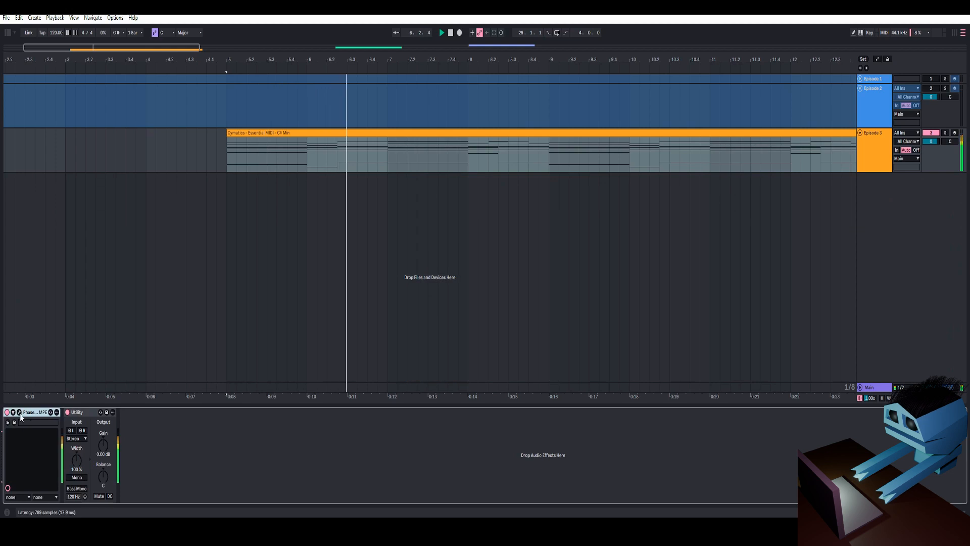
left_click(19, 413)
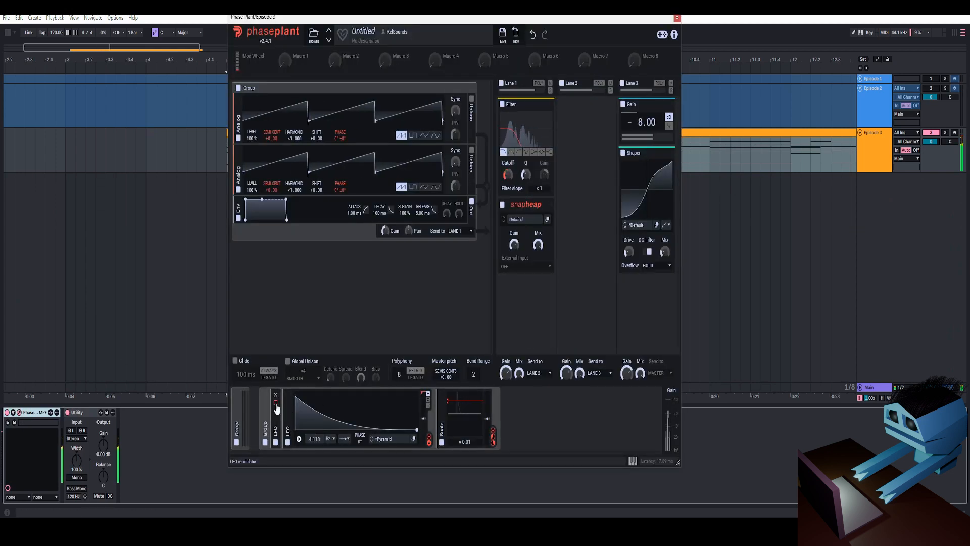
left_click(276, 403)
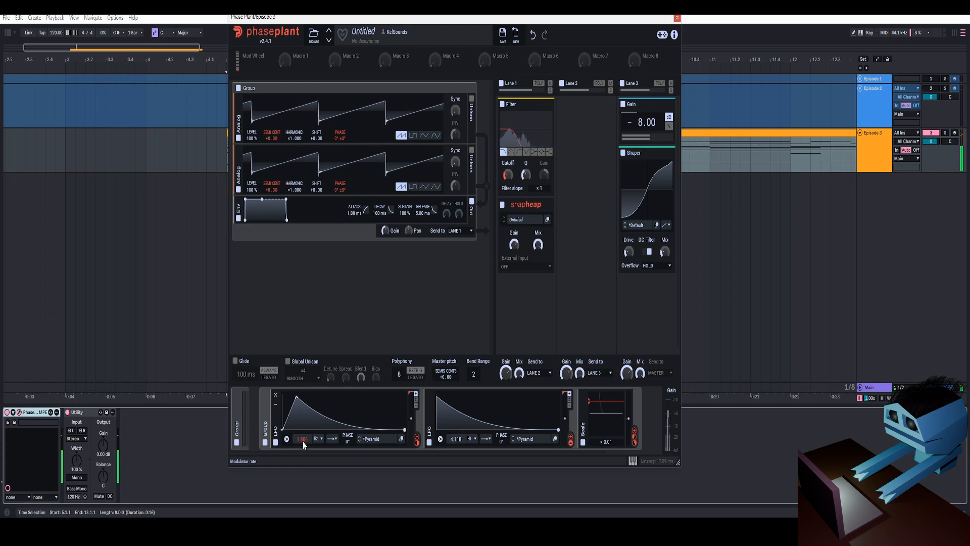
left_click(332, 438)
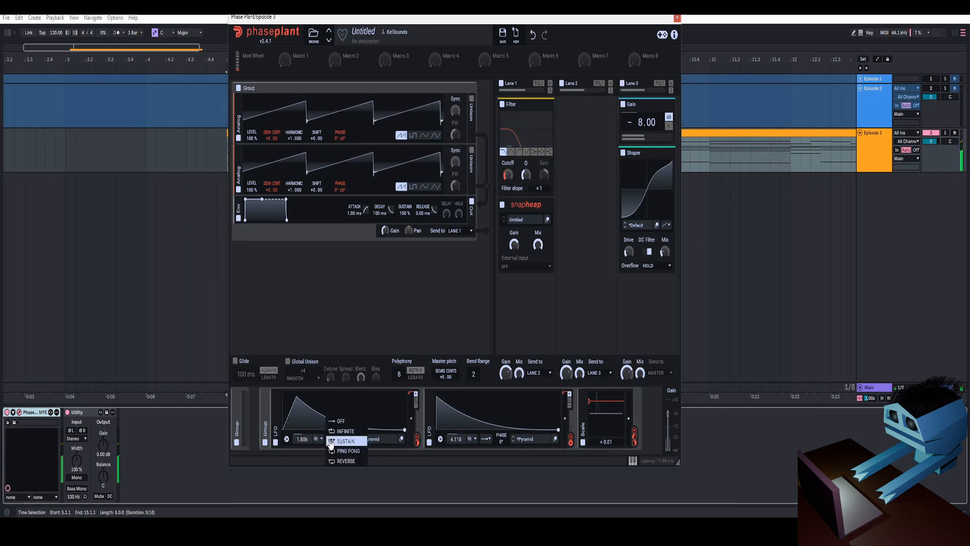
left_click(338, 432)
left_click(318, 439)
left_click(321, 454)
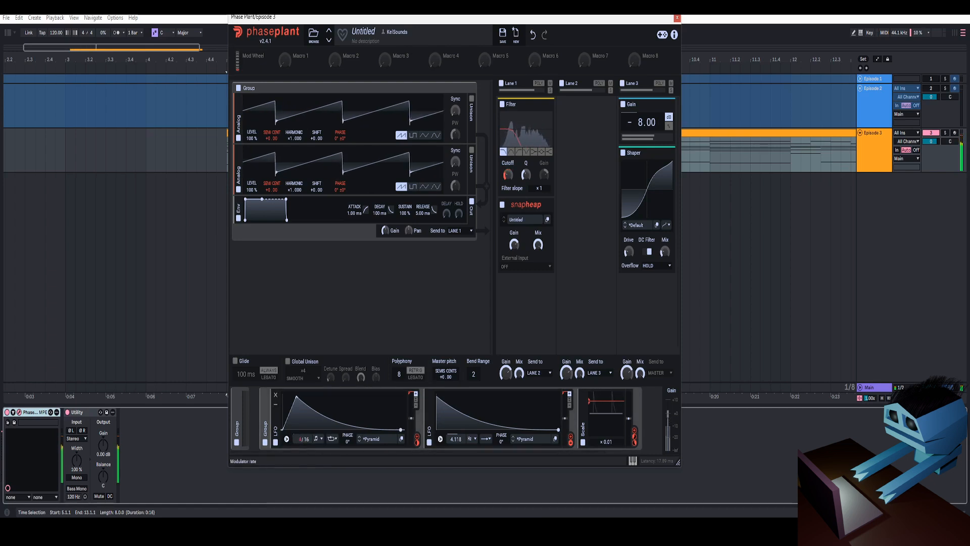
Set the looping LFO's synced rate to 4/16 and nudge the Shaper's mix during playback.
left_click_drag(301, 439, 301, 429)
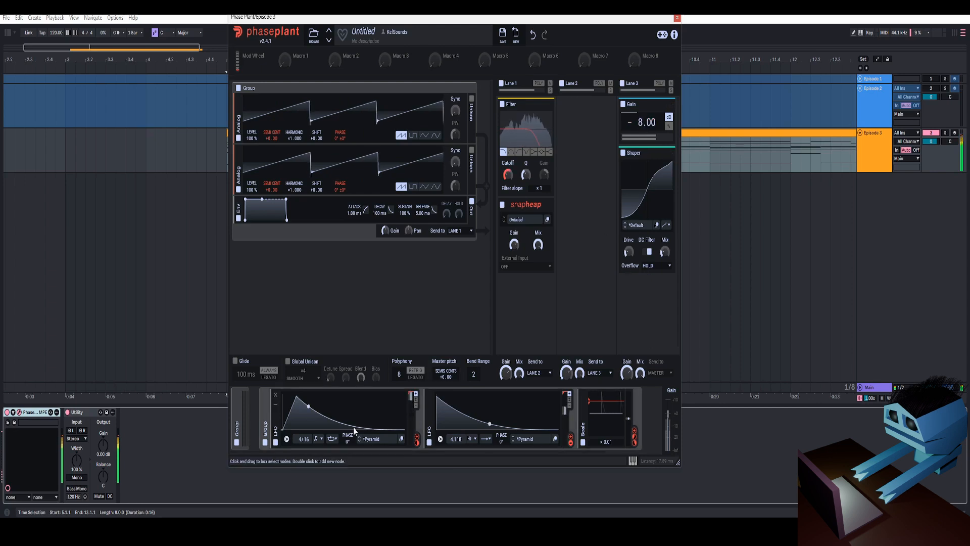
left_click(332, 440)
left_click(301, 440)
mouse_move(301, 439)
left_mouse_down()
mouse_move(301, 430)
mouse_move(302, 451)
mouse_move(302, 433)
left_mouse_up()
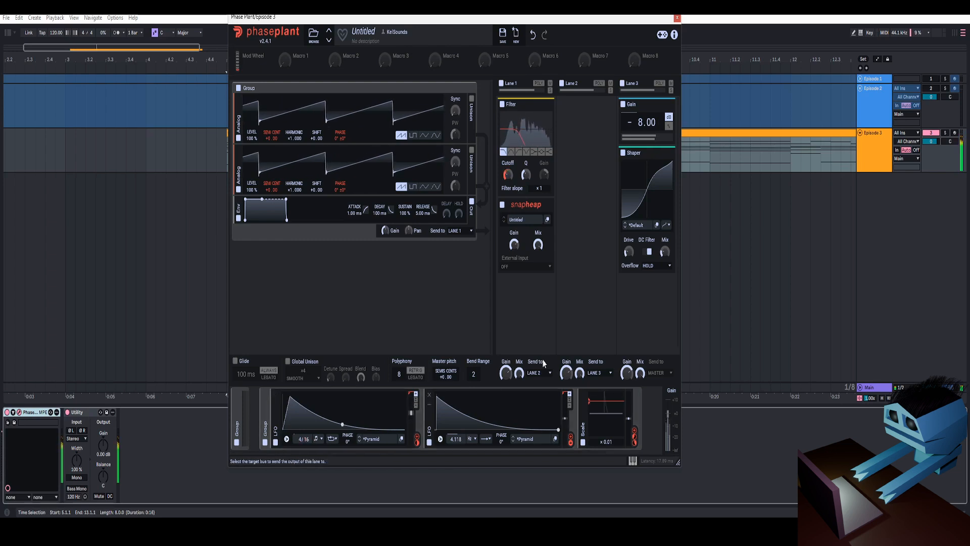
left_click_drag(665, 254, 665, 255)
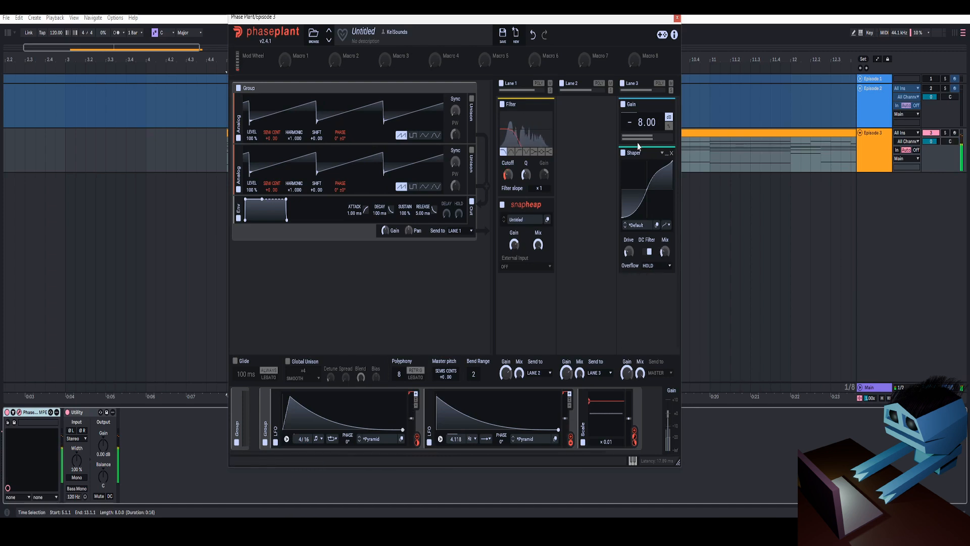
Add a Multipass effect below the Shaper in Lane 3 and load the N.O.T.T. preset from the Dynamics category.
left_click(635, 303)
left_click(651, 408)
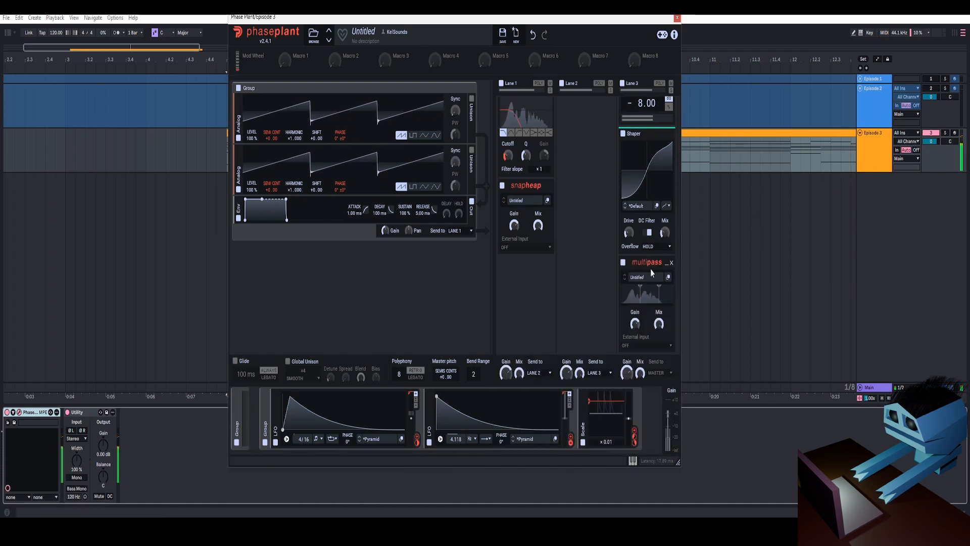
left_click(639, 278)
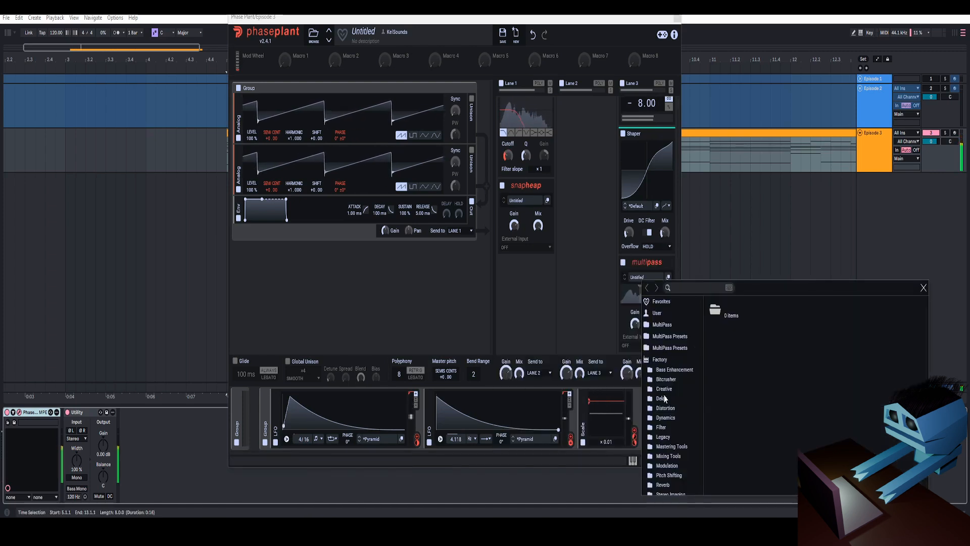
left_click(666, 419)
left_click(727, 351)
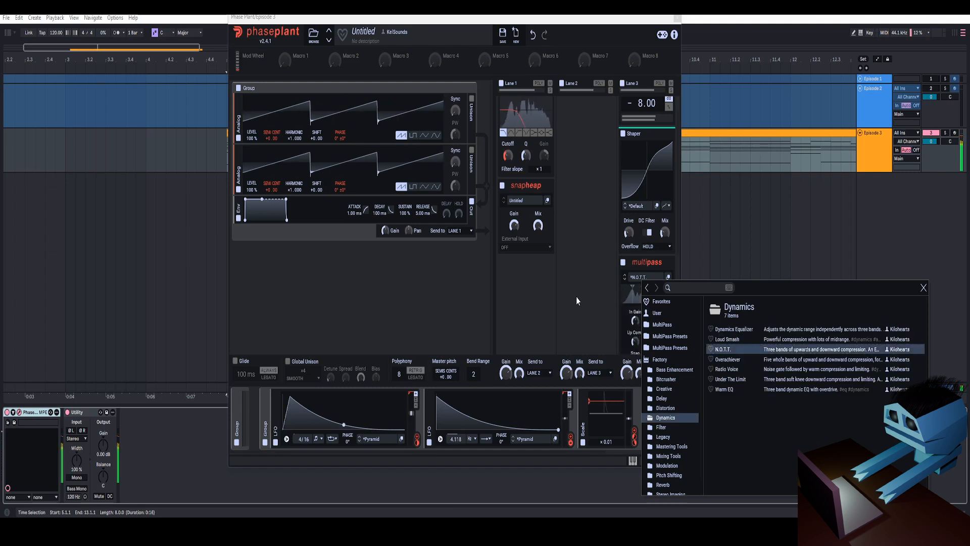
left_click(578, 300)
Lower the Multipass mix to below half, raise its In Gain slightly, and close the Phase Plant window.
scroll(634, 326, "down", 3)
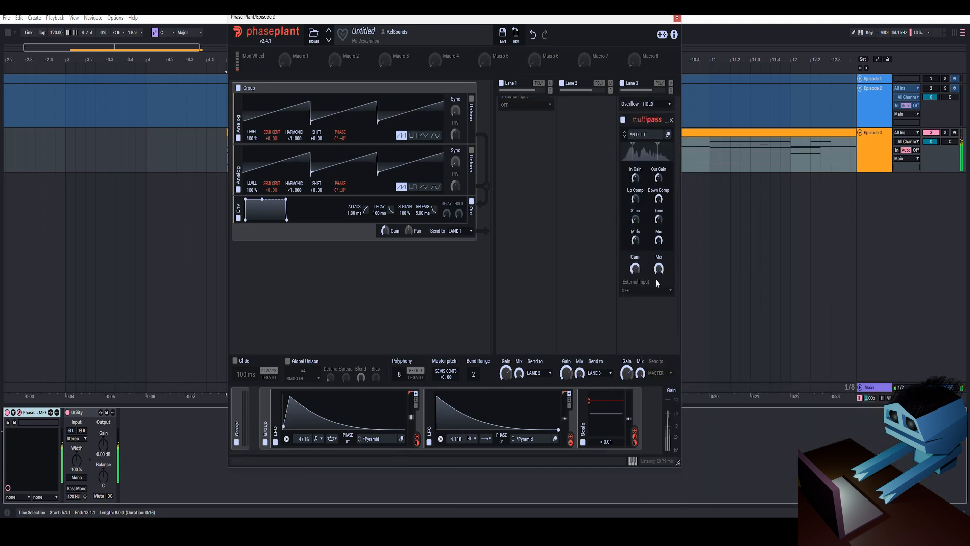
left_click_drag(659, 268, 659, 288)
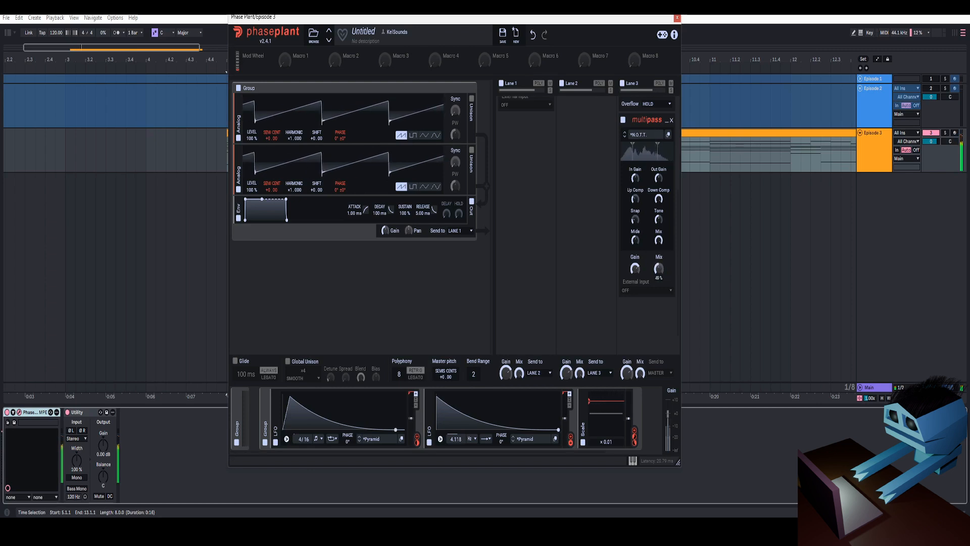
left_click_drag(635, 178, 635, 176)
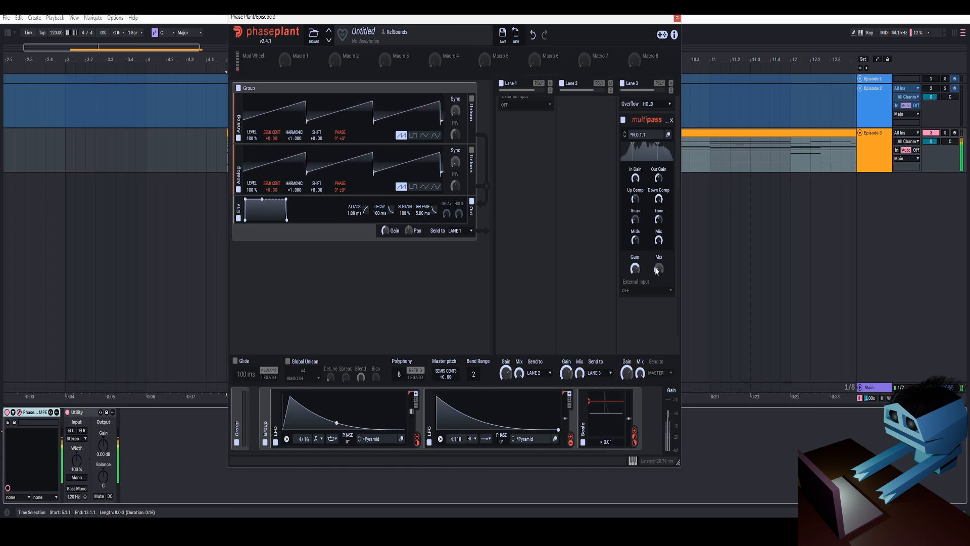
left_click_drag(659, 269, 659, 271)
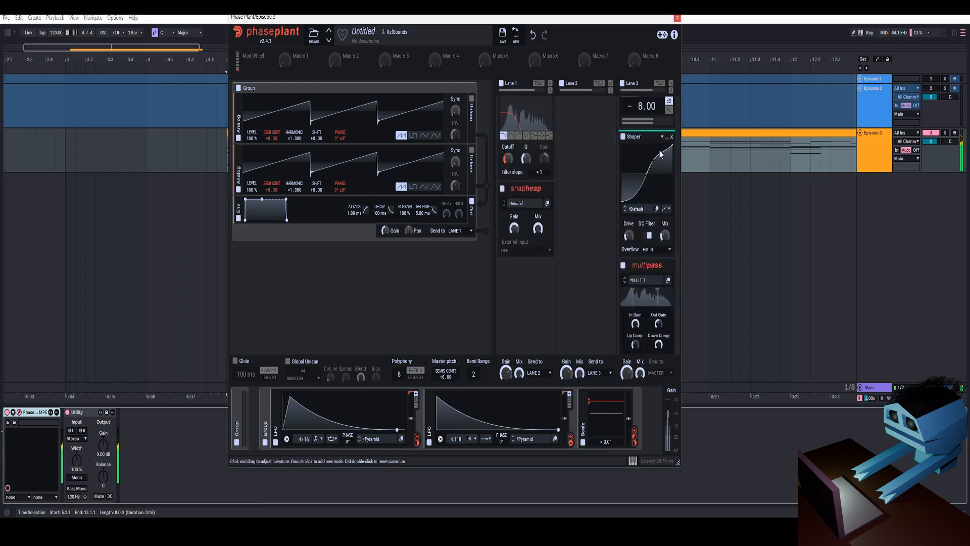
left_click(677, 18)
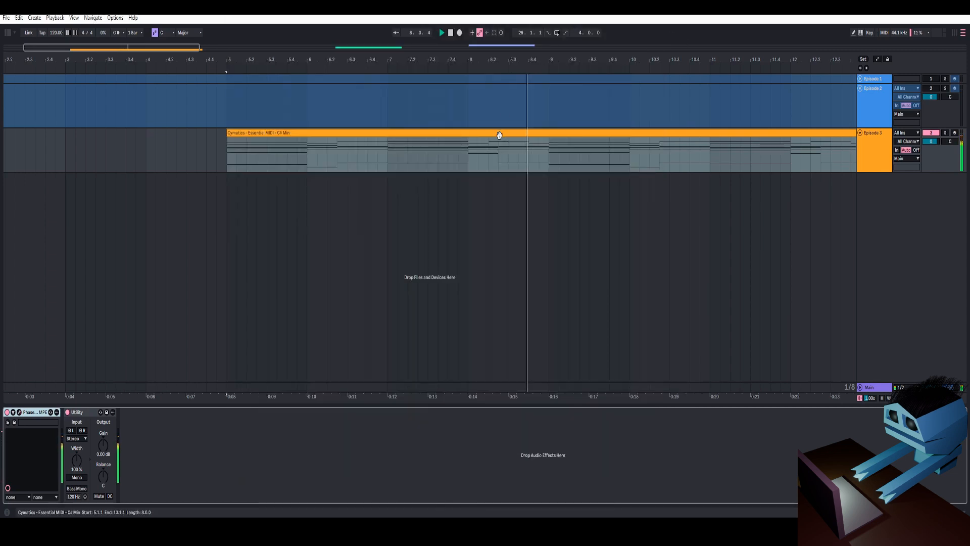
Restart playback, open the Episode 3 clip's notes, and transpose the lowest note at bar 4 down one octave to B1.
left_click(498, 133)
key("space")
key("space")
key("shift+Tab")
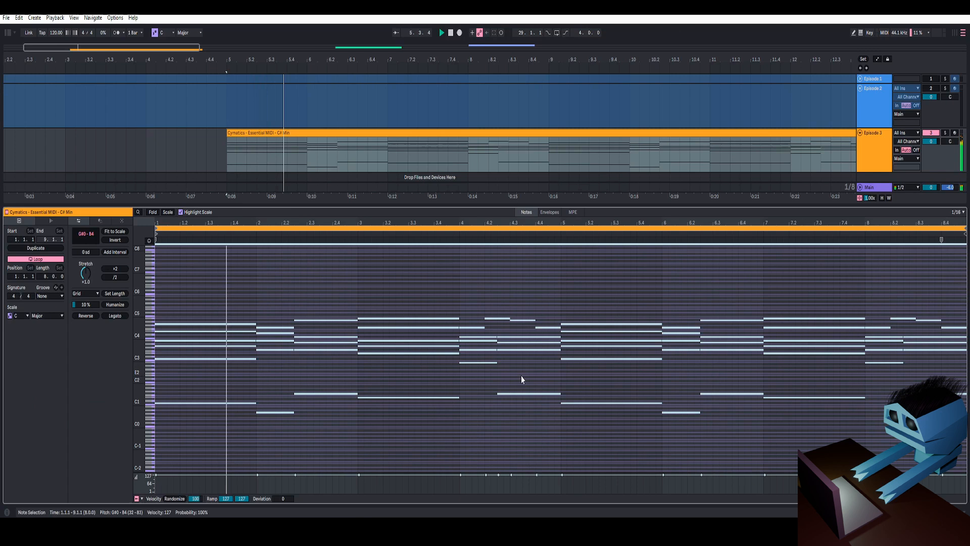
left_click(468, 403)
left_click(485, 363)
key("shift+Down")
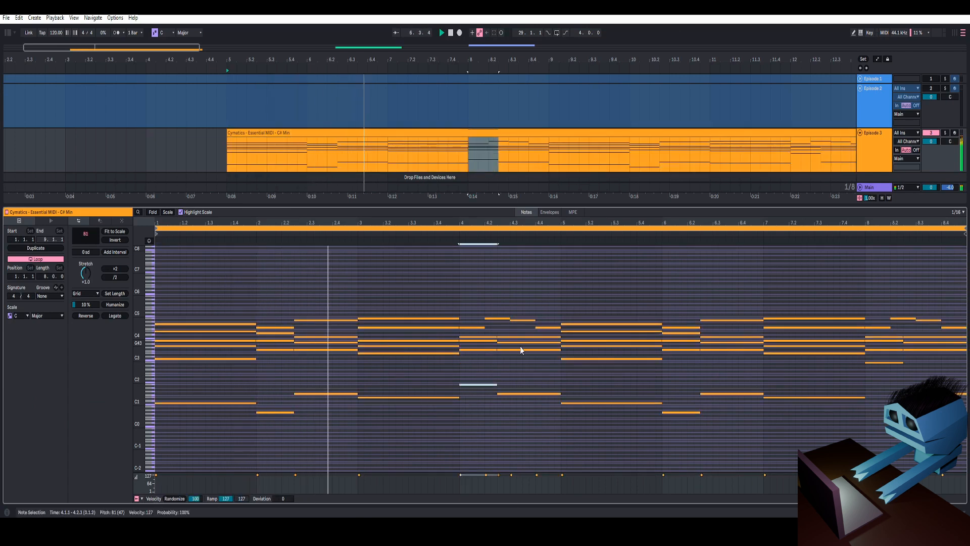
Select all the bass notes below the chords and transpose them down one octave.
left_click_drag(147, 441, 168, 375)
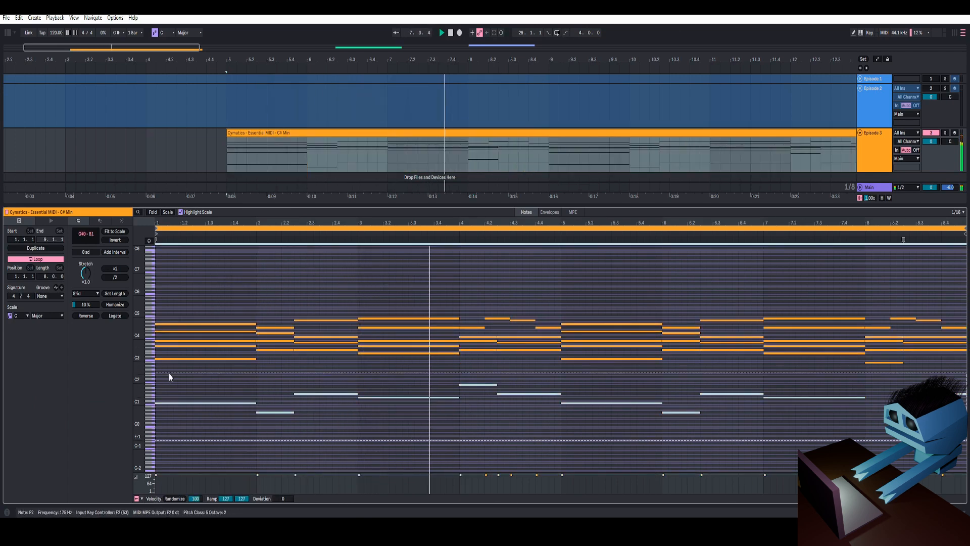
key("shift+Down")
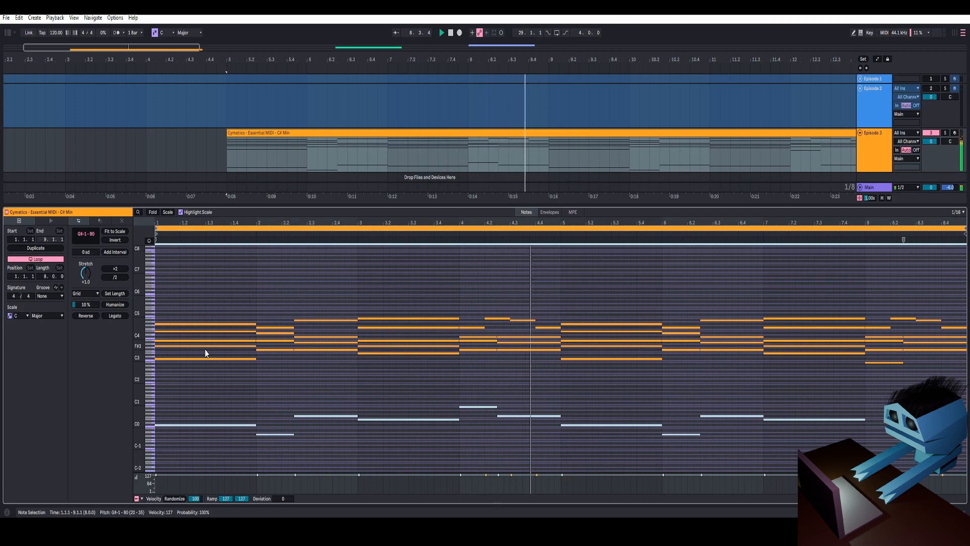
key("shift+Tab")
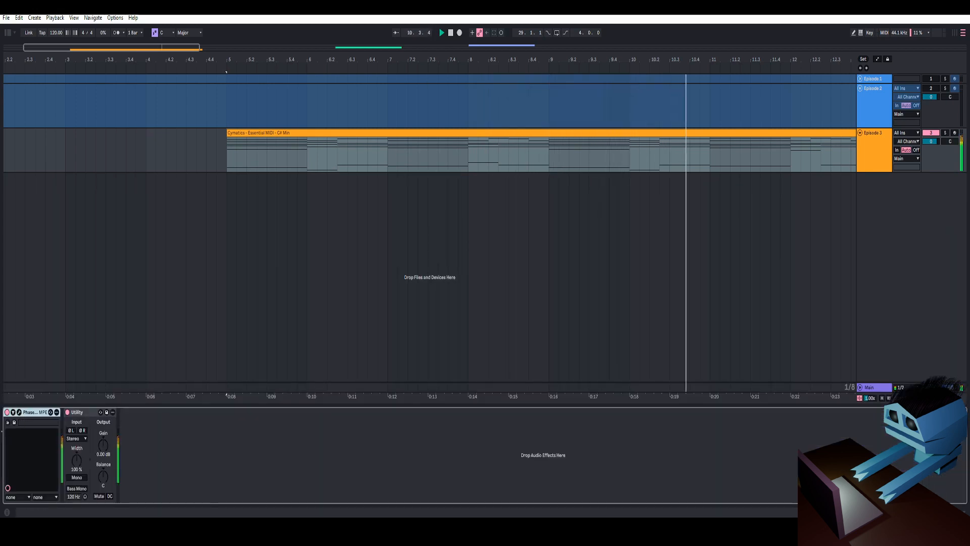
key("shift+Tab")
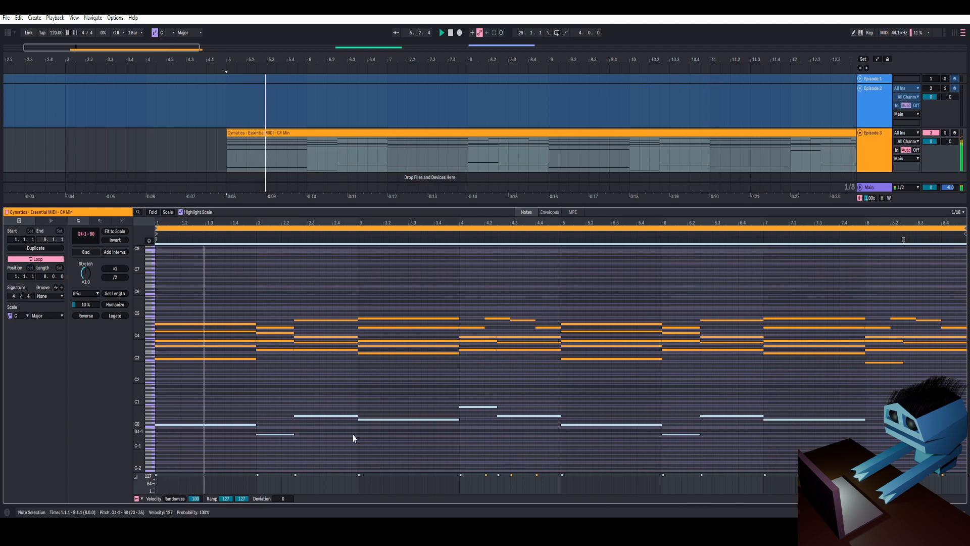
Raise the two lowest bass notes, at bars 2 and 6, by one octave to G#0.
left_click_drag(278, 434, 282, 411)
left_click(677, 436)
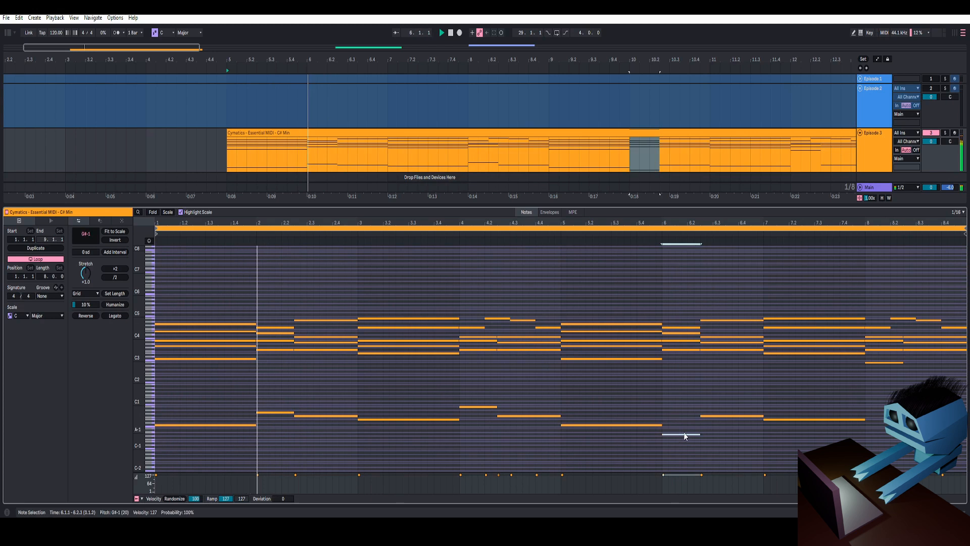
key("shift+Up")
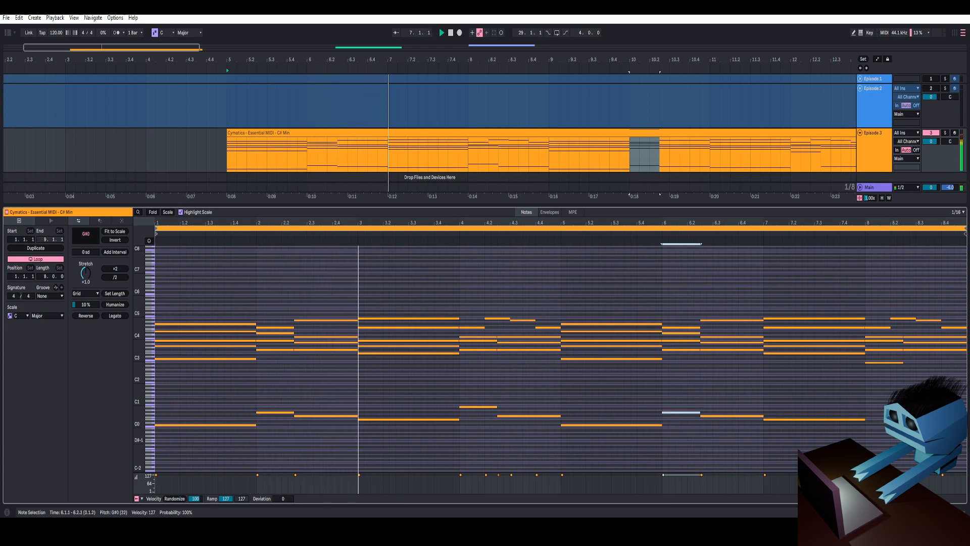
Transpose the lowest note at bar 8 down two octaves to B0, and reopen the Phase Plant window.
left_click(893, 362)
key("shift+Down")
key("shift+Down")
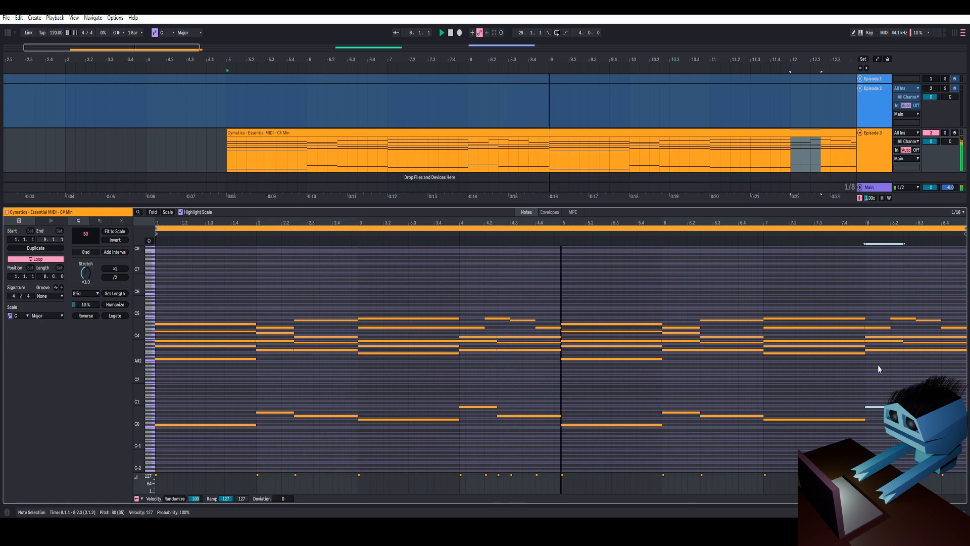
left_click(934, 512)
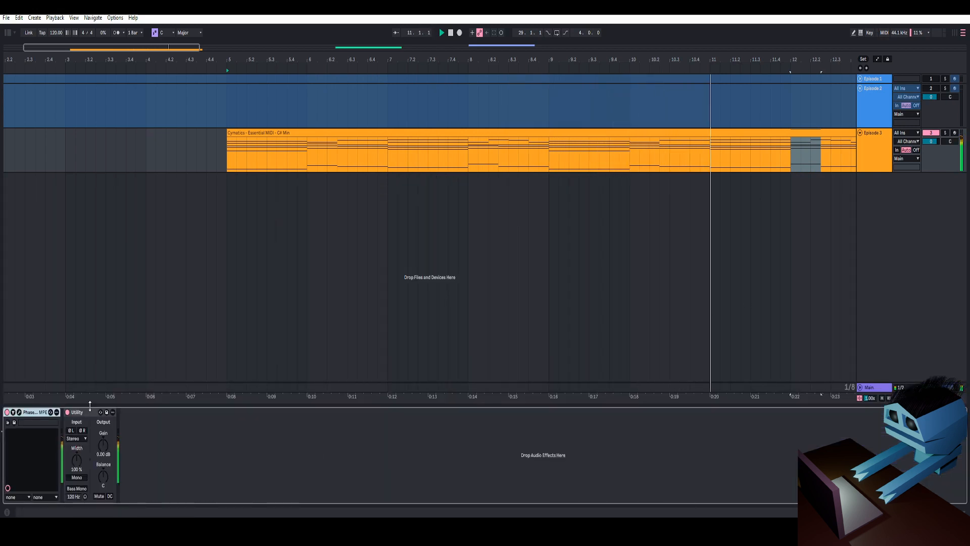
left_click(19, 412)
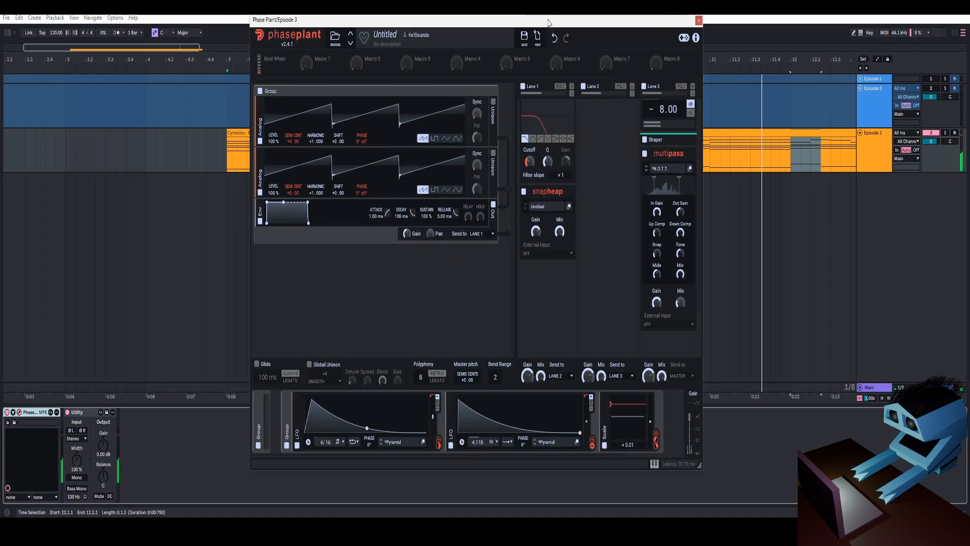